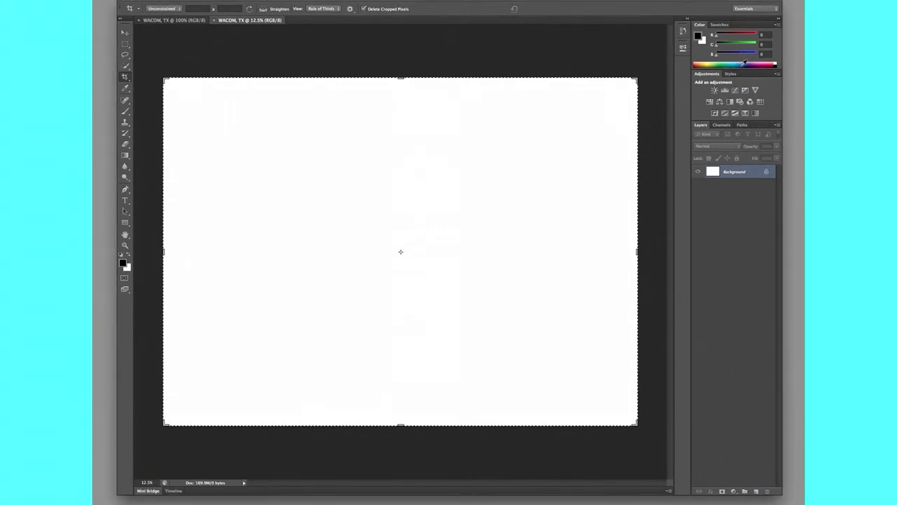
- Set the foreground colour to bright cyan (R 0, G 165, B 231) in the Color ramp
{"action": "left_click", "coordinate": [734, 67]}
{"action": "double_click", "coordinate": [731, 73]}
{"action": "left_click_drag", "start_coordinate": [731, 66], "coordinate": [726, 64]}
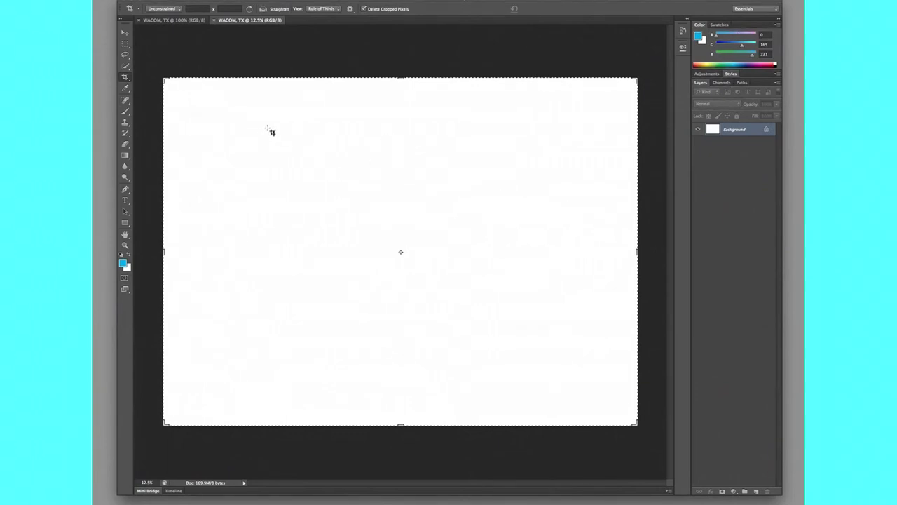
{"action": "left_click", "coordinate": [127, 112]}
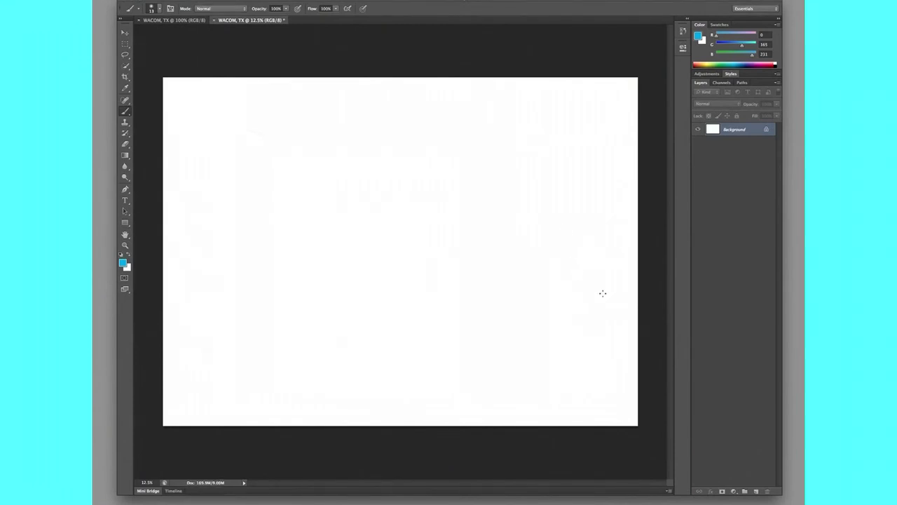
- Enlarge the brush after a test stroke, then paint a cyan sharp-peaked wavy line across the canvas
{"action": "mouse_move", "coordinate": [629, 295]}
{"action": "left_mouse_down"}
{"action": "mouse_move", "coordinate": [602, 264]}
{"action": "mouse_move", "coordinate": [579, 283]}
{"action": "left_mouse_up"}
{"action": "left_click", "coordinate": [161, 10]}
{"action": "left_click_drag", "start_coordinate": [135, 34], "coordinate": [151, 39]}
{"action": "key", "text": "Return"}
{"action": "mouse_move", "coordinate": [629, 290]}
{"action": "left_mouse_down"}
{"action": "mouse_move", "coordinate": [599, 257]}
{"action": "mouse_move", "coordinate": [568, 284]}
{"action": "mouse_move", "coordinate": [519, 256]}
{"action": "mouse_move", "coordinate": [483, 284]}
{"action": "mouse_move", "coordinate": [453, 262]}
{"action": "mouse_move", "coordinate": [452, 281]}
{"action": "mouse_move", "coordinate": [438, 289]}
{"action": "mouse_move", "coordinate": [404, 265]}
{"action": "mouse_move", "coordinate": [389, 280]}
{"action": "mouse_move", "coordinate": [368, 278]}
{"action": "mouse_move", "coordinate": [348, 258]}
{"action": "mouse_move", "coordinate": [314, 276]}
{"action": "mouse_move", "coordinate": [279, 255]}
{"action": "mouse_move", "coordinate": [256, 277]}
{"action": "mouse_move", "coordinate": [228, 276]}
{"action": "mouse_move", "coordinate": [223, 265]}
{"action": "mouse_move", "coordinate": [215, 286]}
{"action": "mouse_move", "coordinate": [195, 275]}
{"action": "mouse_move", "coordinate": [169, 286]}
{"action": "left_mouse_up"}
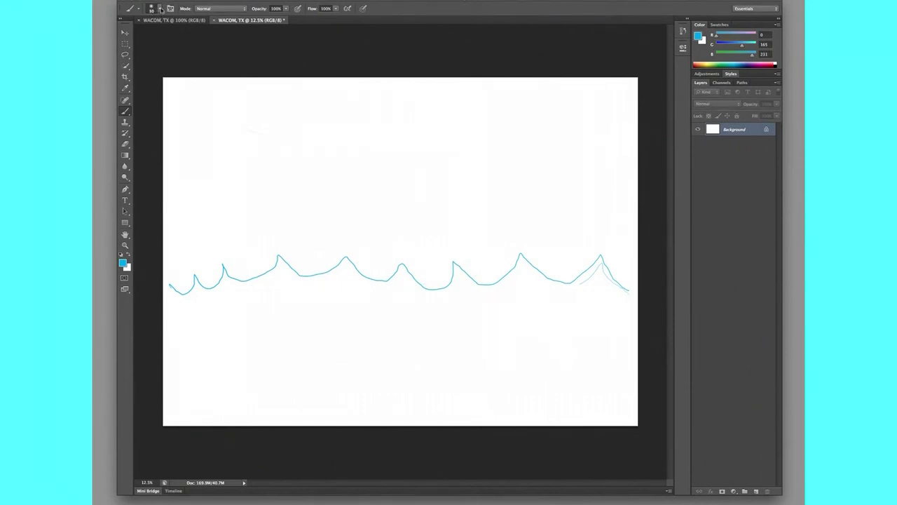
{"action": "left_click", "coordinate": [160, 9]}
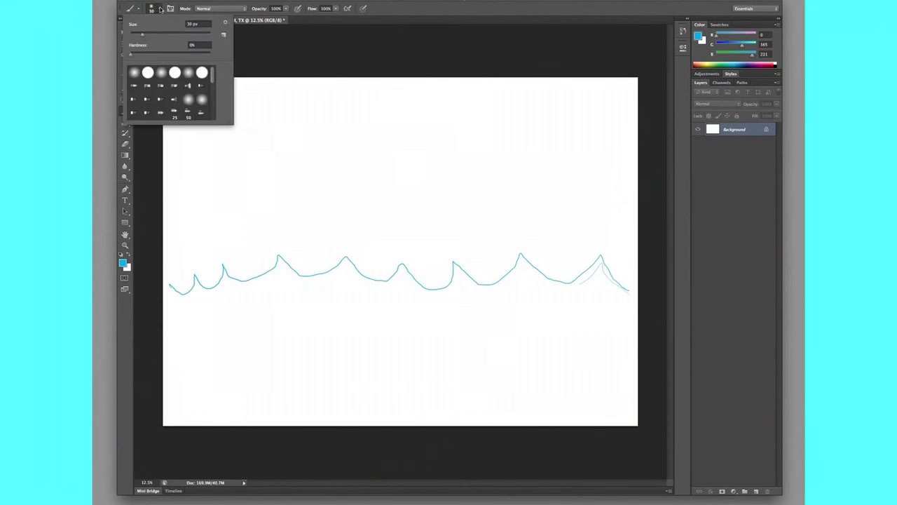
- Enlarge the brush, reset to black with D, and paint a short black stroke at the right end
{"action": "left_click_drag", "start_coordinate": [143, 34], "coordinate": [149, 33]}
{"action": "left_click_drag", "start_coordinate": [743, 60], "coordinate": [736, 61]}
{"action": "key", "text": "d"}
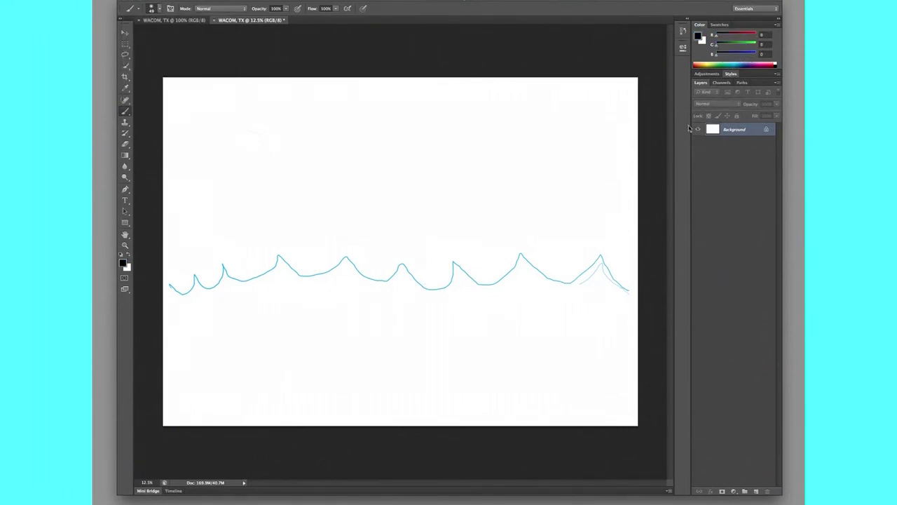
{"action": "left_click_drag", "start_coordinate": [629, 295], "coordinate": [599, 276]}
- Switch to dark teal, add strokes at the right edge, then paint a second teal wavy line across
{"action": "left_click", "coordinate": [726, 63]}
{"action": "left_click", "coordinate": [725, 66]}
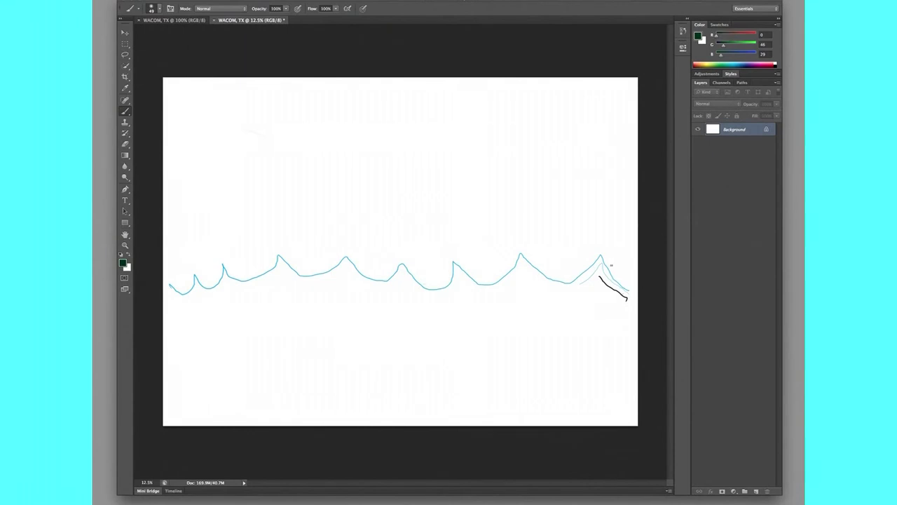
{"action": "left_click_drag", "start_coordinate": [636, 293], "coordinate": [599, 267]}
{"action": "left_click_drag", "start_coordinate": [736, 62], "coordinate": [734, 69]}
{"action": "left_click_drag", "start_coordinate": [626, 301], "coordinate": [575, 264]}
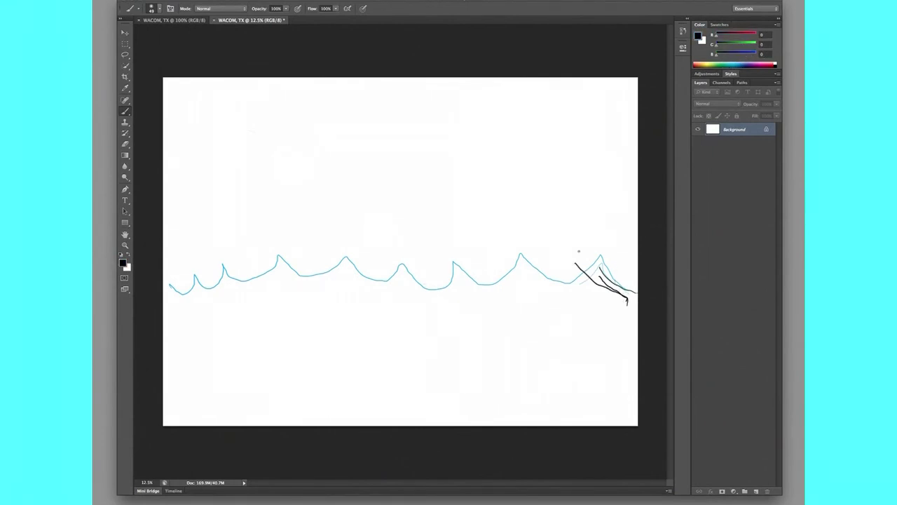
{"action": "left_click", "coordinate": [731, 62]}
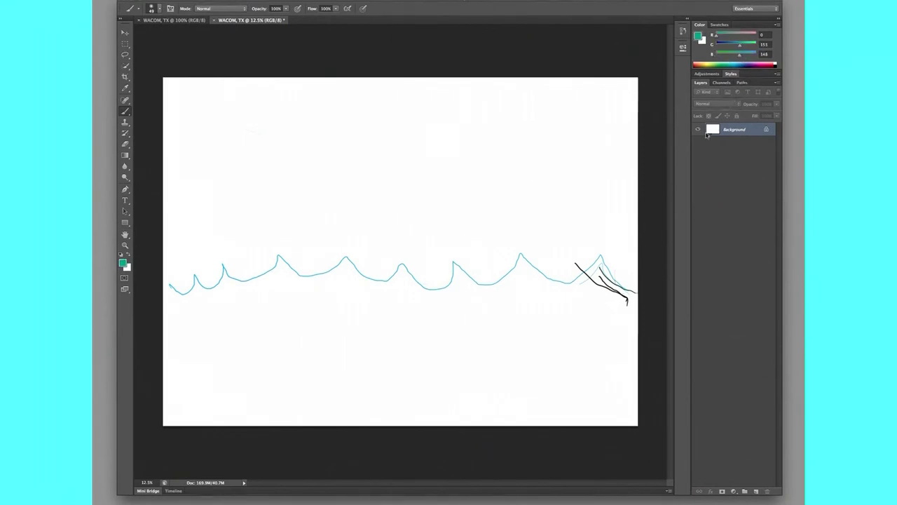
{"action": "mouse_move", "coordinate": [631, 293]}
{"action": "left_mouse_down"}
{"action": "mouse_move", "coordinate": [558, 242]}
{"action": "mouse_move", "coordinate": [537, 280]}
{"action": "mouse_move", "coordinate": [520, 284]}
{"action": "mouse_move", "coordinate": [489, 259]}
{"action": "mouse_move", "coordinate": [466, 295]}
{"action": "mouse_move", "coordinate": [440, 303]}
{"action": "mouse_move", "coordinate": [395, 270]}
{"action": "mouse_move", "coordinate": [368, 302]}
{"action": "mouse_move", "coordinate": [333, 298]}
{"action": "mouse_move", "coordinate": [307, 282]}
{"action": "mouse_move", "coordinate": [296, 297]}
{"action": "mouse_move", "coordinate": [271, 297]}
{"action": "mouse_move", "coordinate": [250, 278]}
{"action": "mouse_move", "coordinate": [199, 298]}
{"action": "mouse_move", "coordinate": [164, 287]}
{"action": "left_mouse_up"}
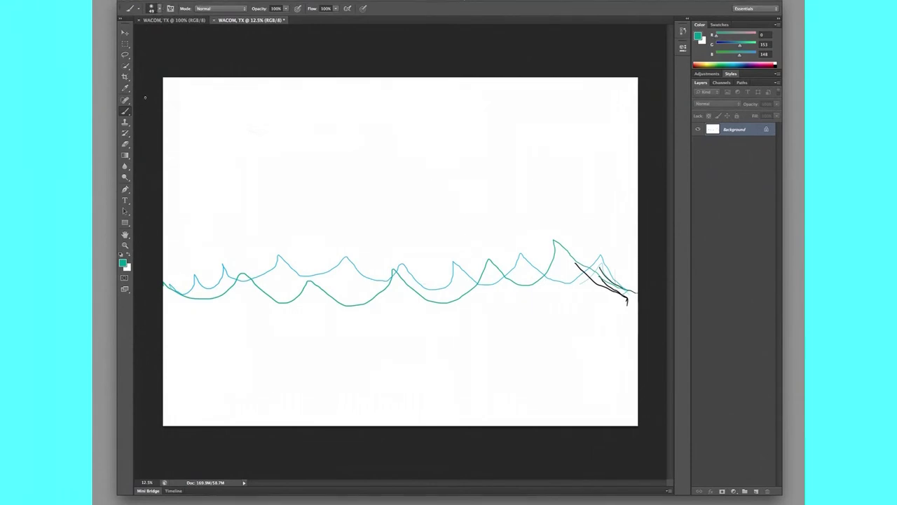
- Set the brush size to 80 px and paint a thick teal wave below the others
{"action": "left_click", "coordinate": [160, 9]}
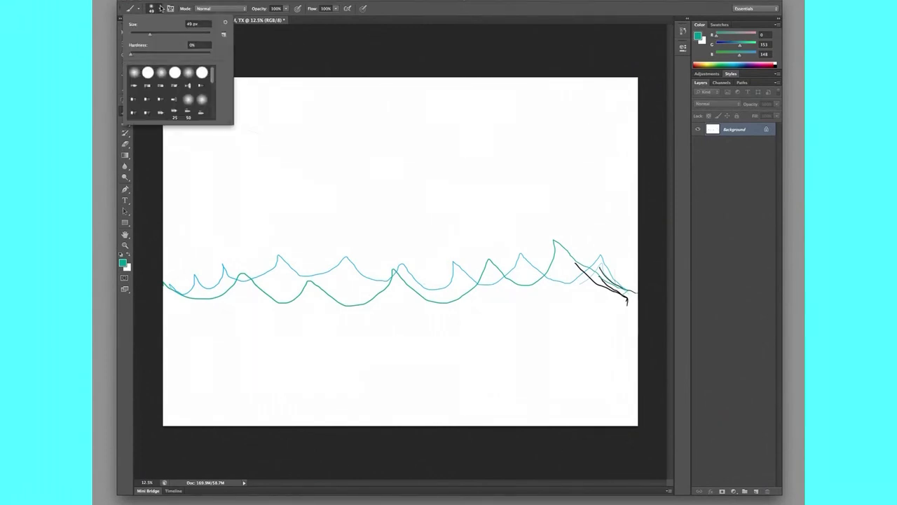
{"action": "left_click_drag", "start_coordinate": [153, 37], "coordinate": [162, 33]}
{"action": "left_click", "coordinate": [623, 302]}
{"action": "mouse_move", "coordinate": [616, 316]}
{"action": "left_mouse_down"}
{"action": "mouse_move", "coordinate": [553, 252]}
{"action": "mouse_move", "coordinate": [503, 313]}
{"action": "mouse_move", "coordinate": [475, 319]}
{"action": "mouse_move", "coordinate": [433, 273]}
{"action": "mouse_move", "coordinate": [391, 318]}
{"action": "mouse_move", "coordinate": [368, 321]}
{"action": "mouse_move", "coordinate": [325, 282]}
{"action": "mouse_move", "coordinate": [305, 311]}
{"action": "mouse_move", "coordinate": [280, 311]}
{"action": "mouse_move", "coordinate": [257, 290]}
{"action": "mouse_move", "coordinate": [239, 293]}
{"action": "mouse_move", "coordinate": [211, 326]}
{"action": "mouse_move", "coordinate": [165, 311]}
{"action": "left_mouse_up"}
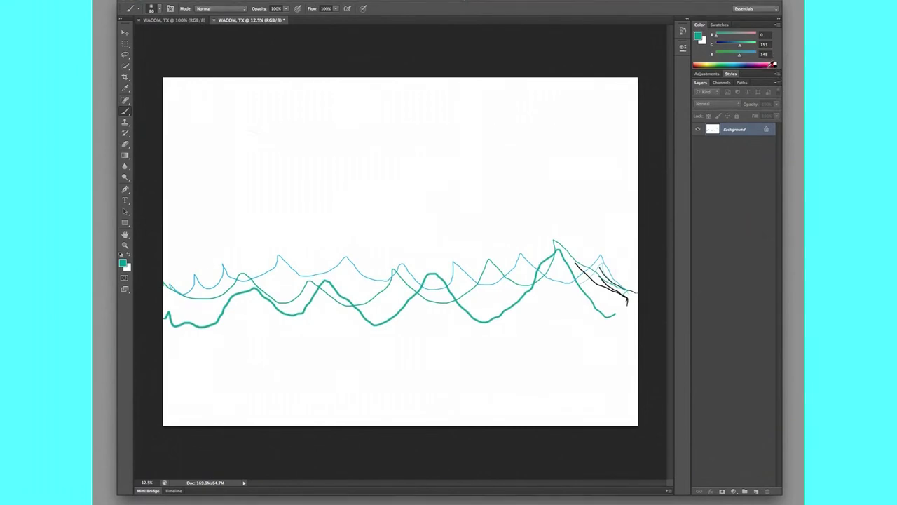
- Change the painting colour to red (R 239, G 71, B 70) from the Color ramp
{"action": "left_click", "coordinate": [766, 61]}
{"action": "left_click", "coordinate": [774, 63]}
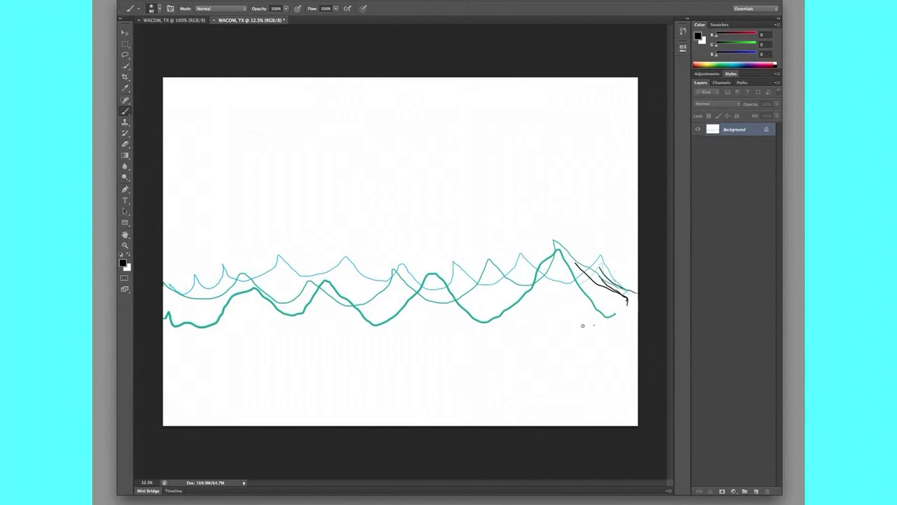
{"action": "left_click", "coordinate": [774, 63]}
{"action": "left_click", "coordinate": [774, 63]}
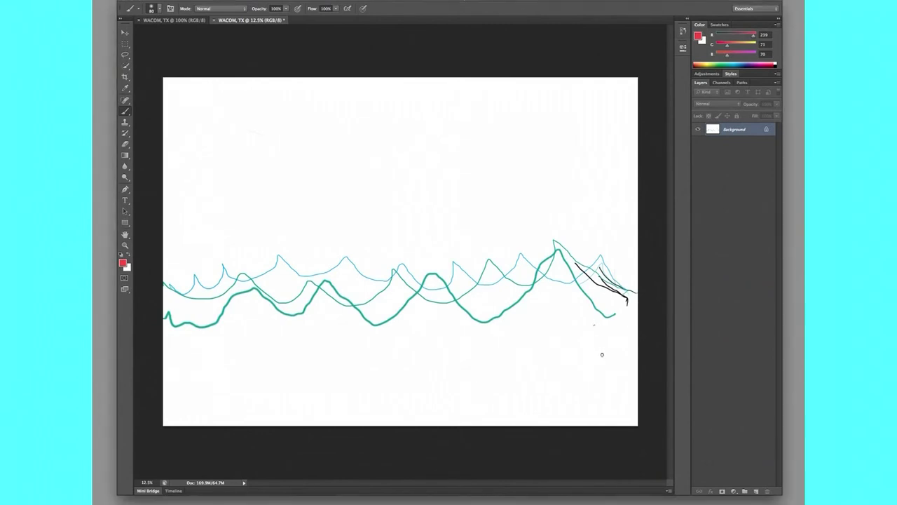
- Paint a red line rising diagonally to a peak at right, then extend its bottom downward
{"action": "mouse_move", "coordinate": [600, 363]}
{"action": "left_mouse_down"}
{"action": "mouse_move", "coordinate": [583, 187]}
{"action": "mouse_move", "coordinate": [492, 265]}
{"action": "mouse_move", "coordinate": [305, 382]}
{"action": "left_mouse_up"}
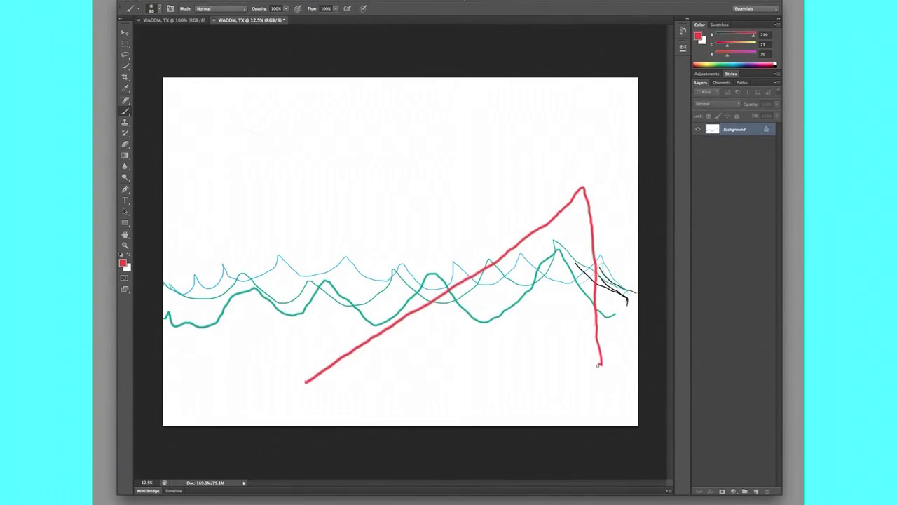
{"action": "left_click_drag", "start_coordinate": [598, 364], "coordinate": [604, 382]}
{"action": "key", "text": "super+s"}
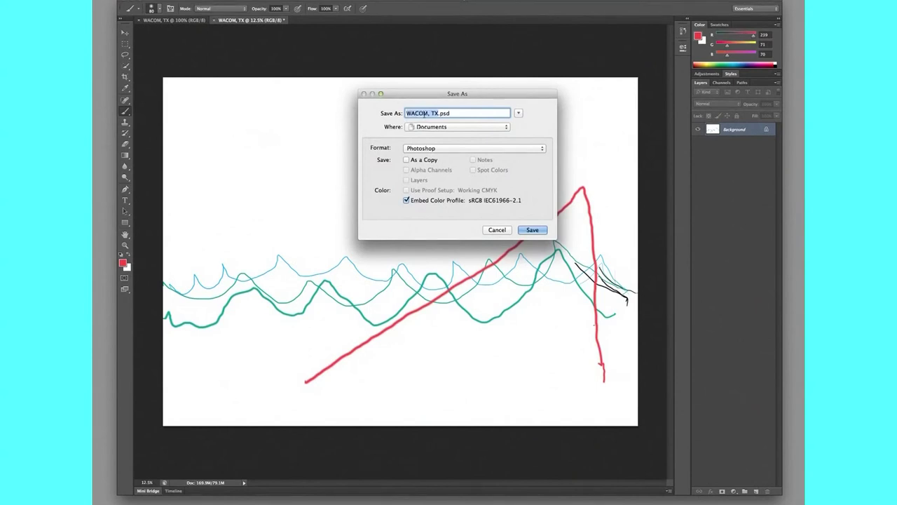
- Append 'Jet Skies' to the file name WACOM, TX, fixing the capital K in Skies
{"action": "left_click", "coordinate": [440, 113]}
{"action": "type", "text": "Jet Skies"}
{"action": "left_click", "coordinate": [455, 113]}
{"action": "key", "text": "BackSpace"}
{"action": "type", "text": "k"}
- Save the drawing to the Desktop in BMP format with the OS/2 file option
{"action": "left_click", "coordinate": [423, 127]}
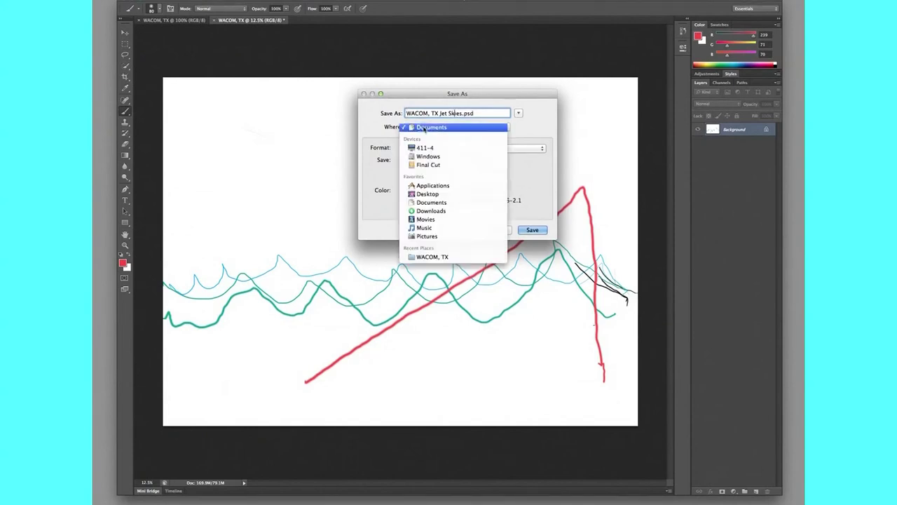
{"action": "left_click", "coordinate": [431, 194]}
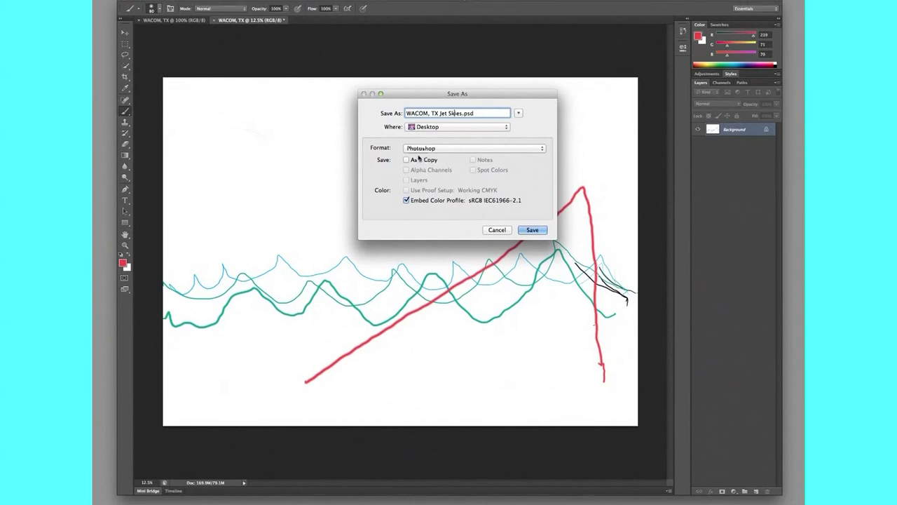
{"action": "left_click", "coordinate": [421, 149]}
{"action": "left_click", "coordinate": [420, 165]}
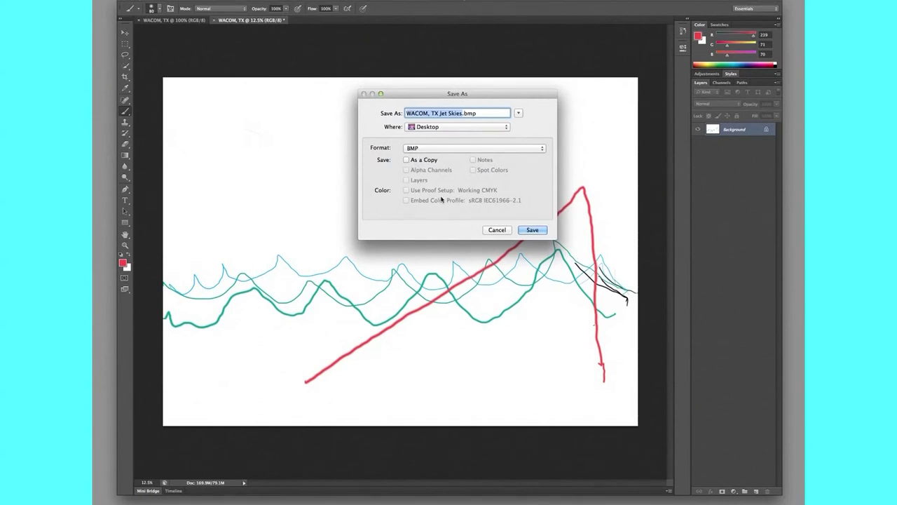
{"action": "left_click", "coordinate": [531, 231]}
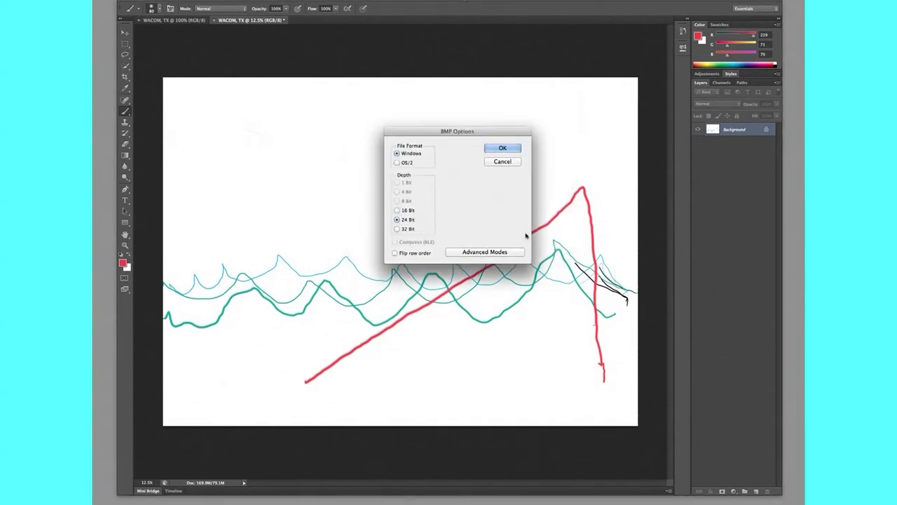
{"action": "left_click", "coordinate": [398, 163]}
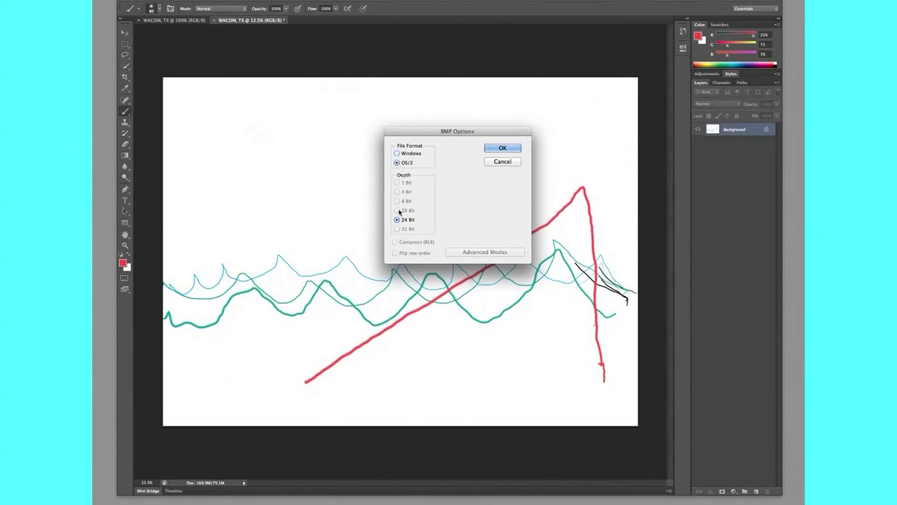
{"action": "left_click", "coordinate": [497, 151]}
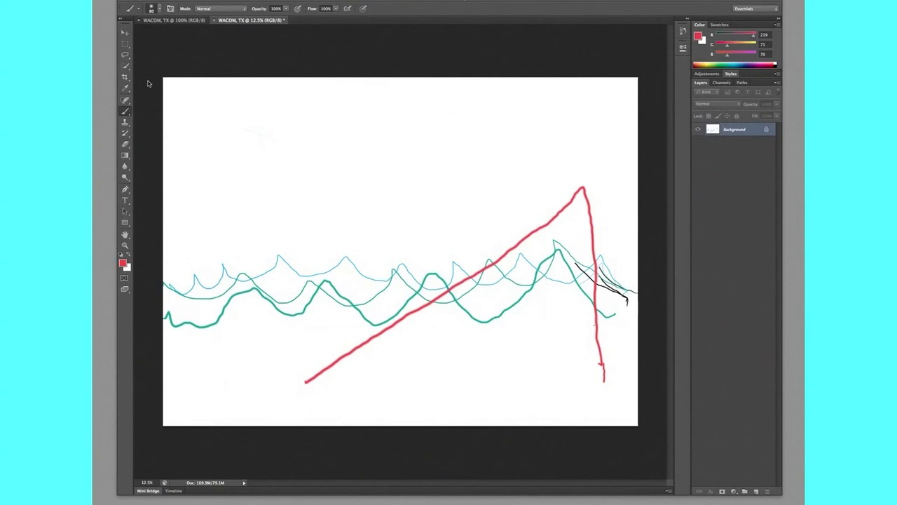
{"action": "key", "text": "ctrl+s"}
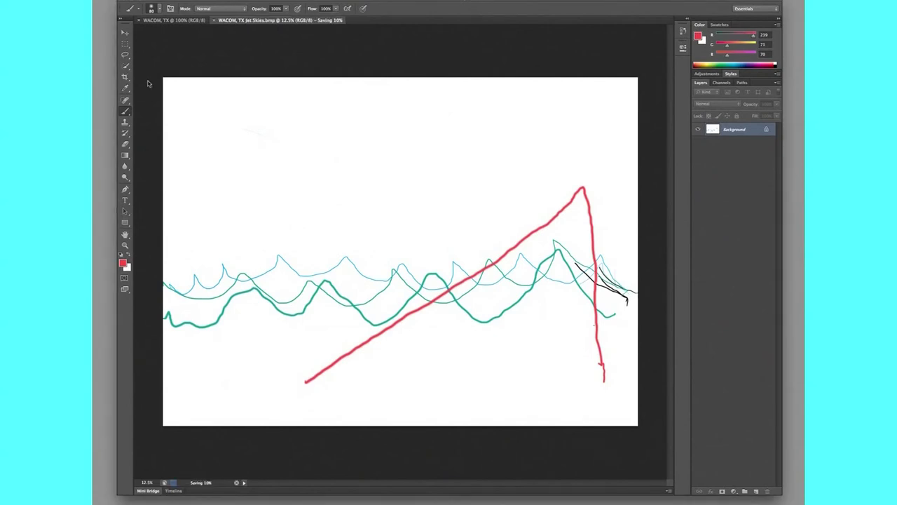
- Let WACOM, TX Jet Skies.bmp finish saving and quit Photoshop
{"action": "key", "text": "super+k"}
{"action": "key", "text": "super+q"}
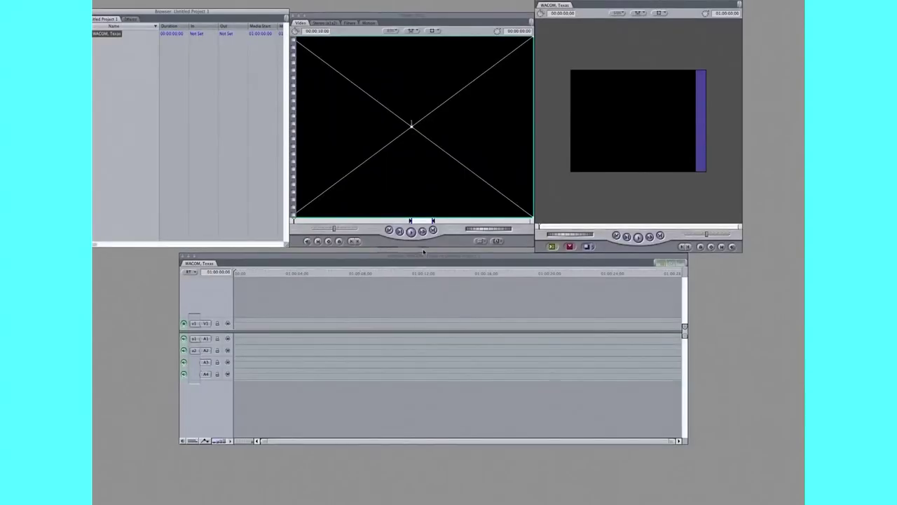
- Import WACOM, TX Jet Skies.bmp and place it on V1, playhead near 01:00:02:12
{"action": "left_click_drag", "start_coordinate": [461, 152], "coordinate": [145, 121]}
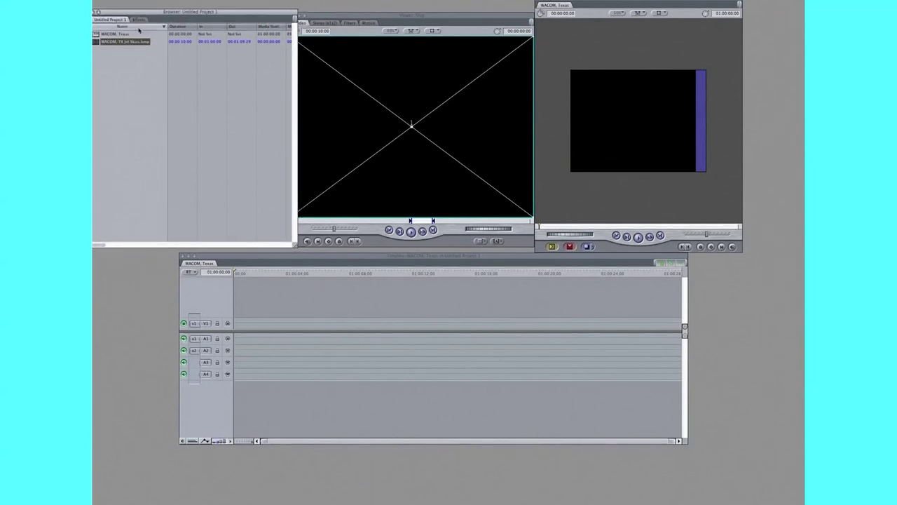
{"action": "left_click_drag", "start_coordinate": [120, 42], "coordinate": [269, 303]}
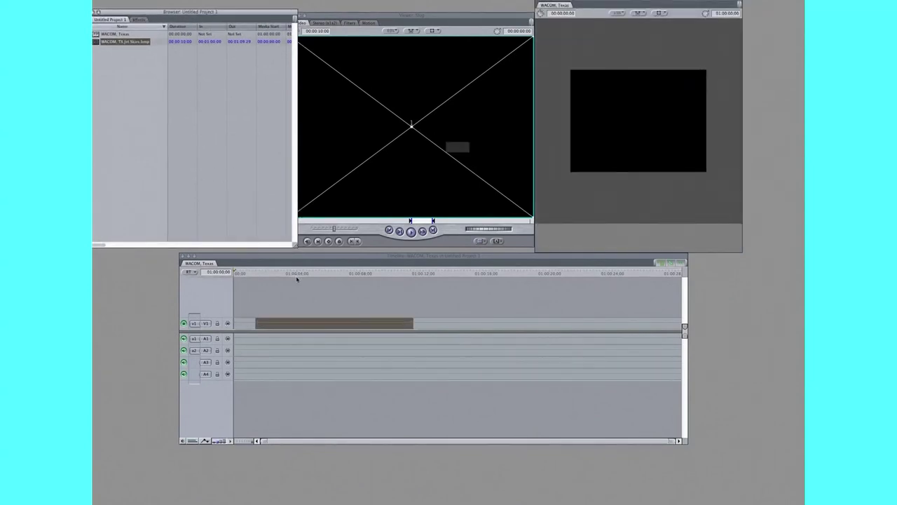
{"action": "left_click", "coordinate": [519, 177]}
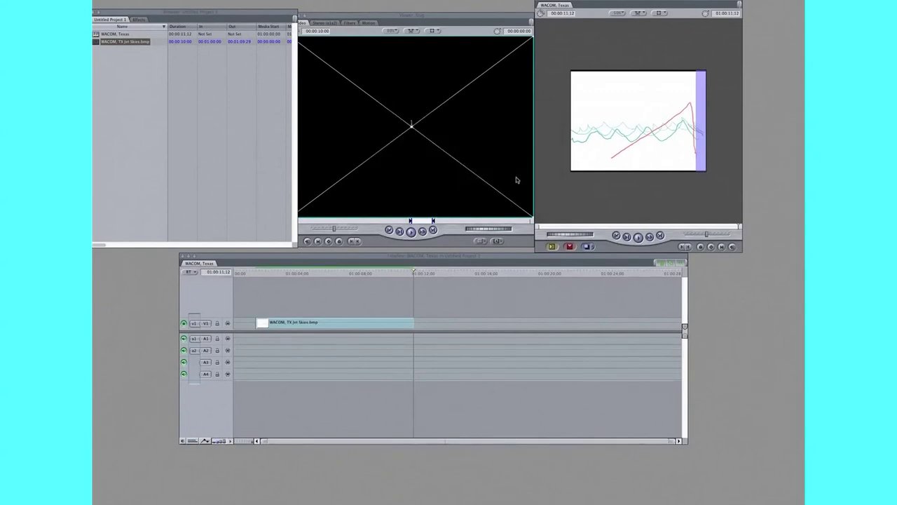
{"action": "left_click", "coordinate": [272, 272]}
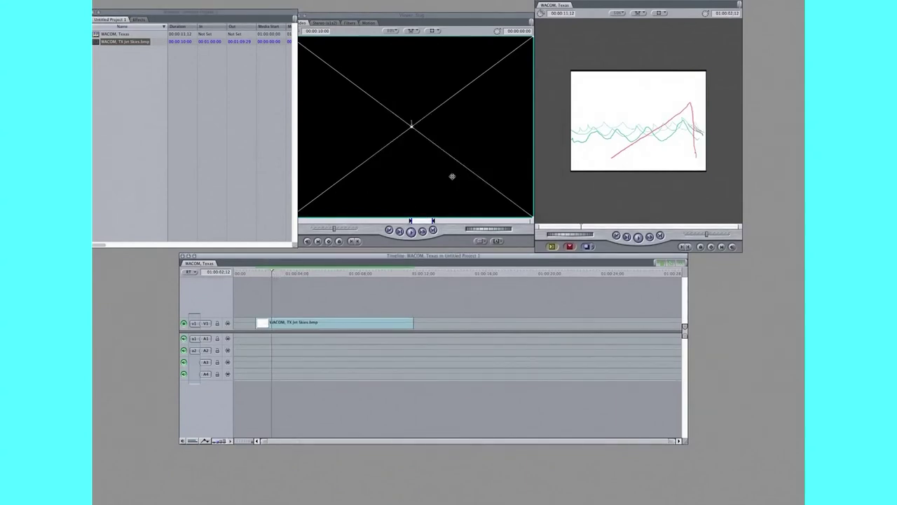
- Enlarge and reposition the Canvas window, then browse the Effects and Sequence menus
{"action": "left_click_drag", "start_coordinate": [741, 253], "coordinate": [778, 265]}
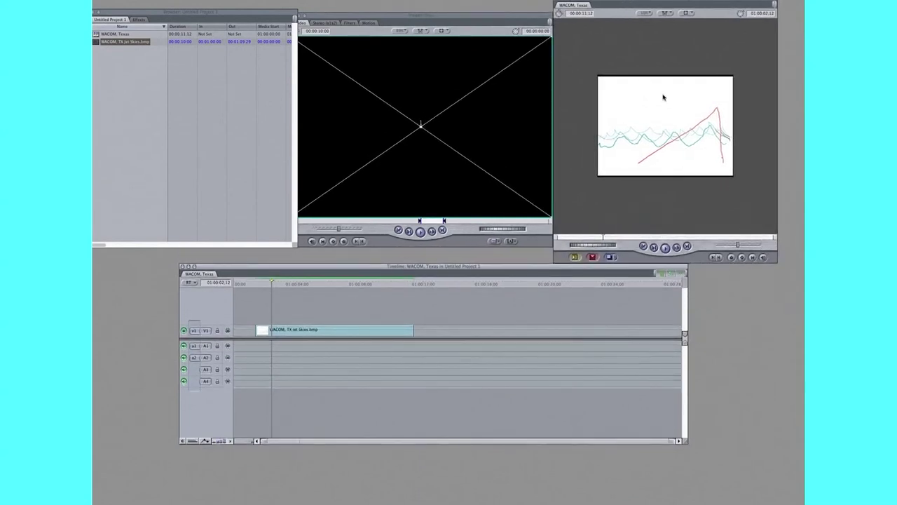
{"action": "left_click_drag", "start_coordinate": [650, 4], "coordinate": [638, 21]}
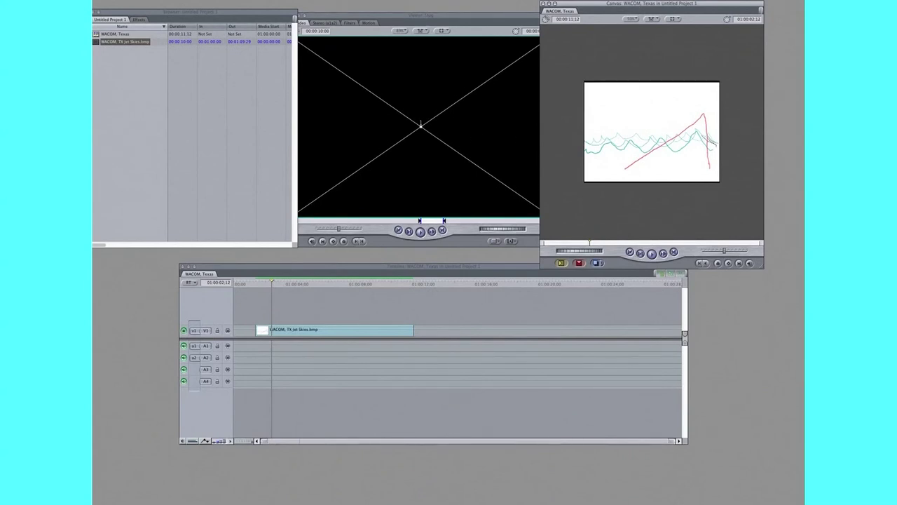
{"action": "left_click", "coordinate": [133, 2]}
{"action": "left_click", "coordinate": [243, 33]}
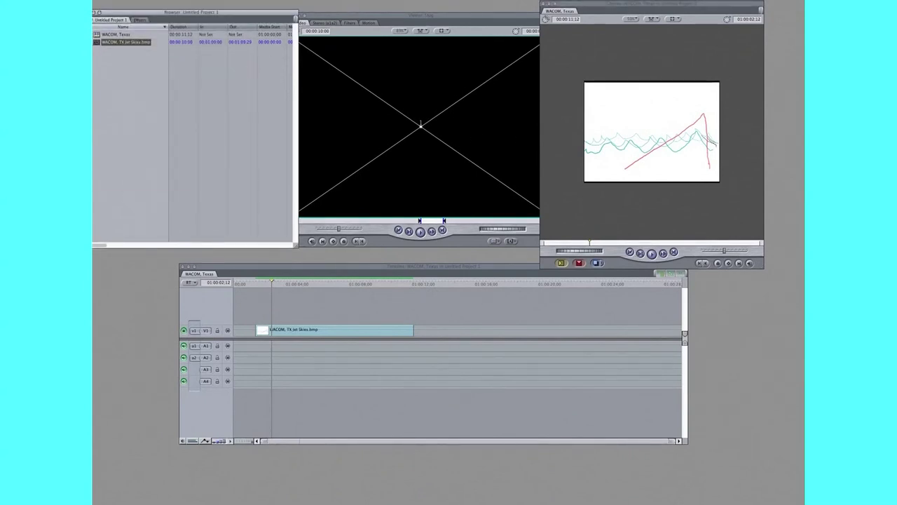
{"action": "left_click", "coordinate": [112, 1]}
- Create a Square generator via the Viewer's Generator pop-up, Shapes > Square
{"action": "key", "text": "Left"}
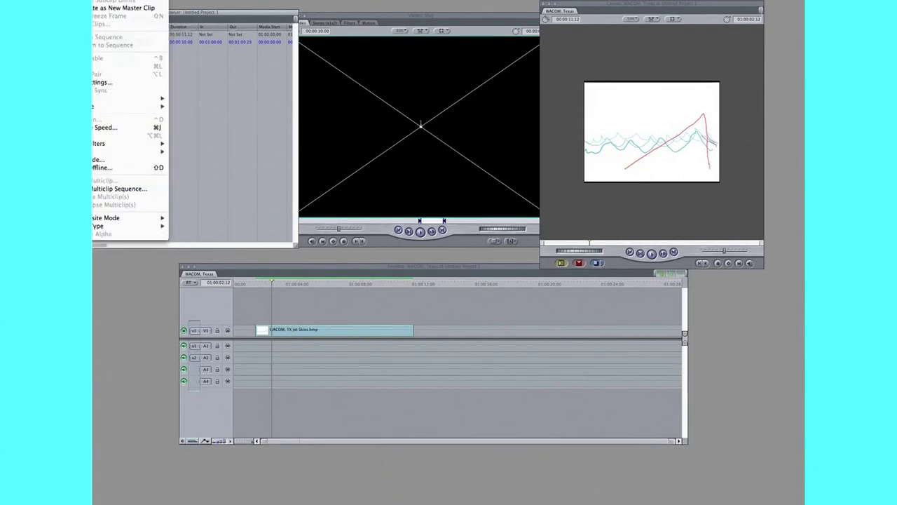
{"action": "key", "text": "Right"}
{"action": "key", "text": "Right"}
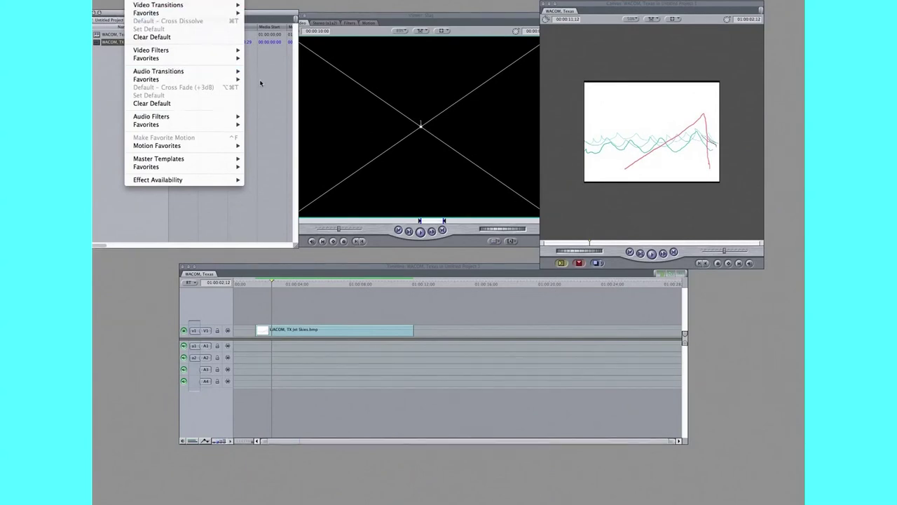
{"action": "left_click", "coordinate": [257, 82]}
{"action": "left_click", "coordinate": [506, 241]}
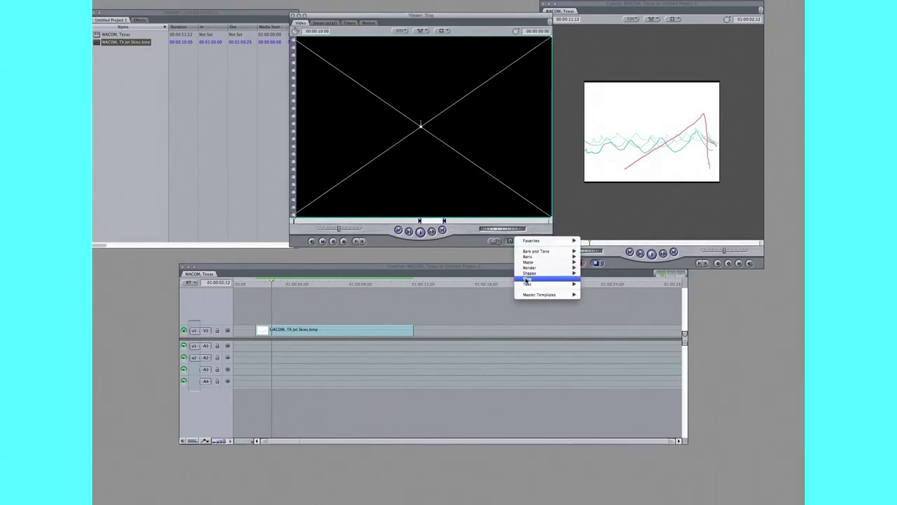
{"action": "mouse_move", "coordinate": [530, 273]}
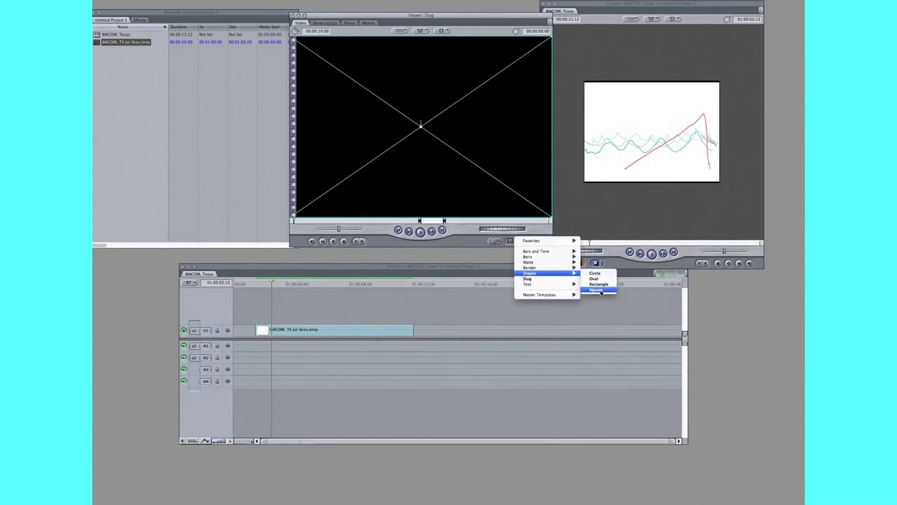
{"action": "left_click", "coordinate": [601, 290]}
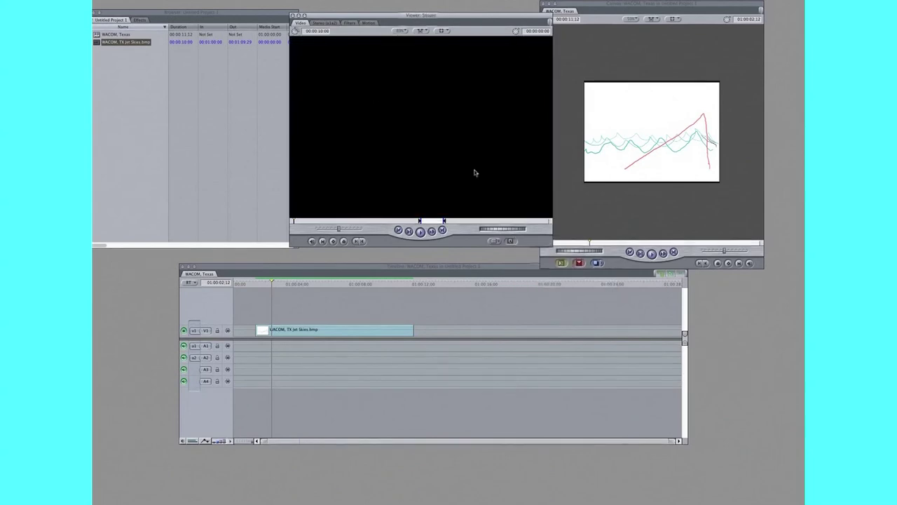
- Set the square's Size to 76 and Softness to 0, and fill it bright green
{"action": "left_click", "coordinate": [324, 23]}
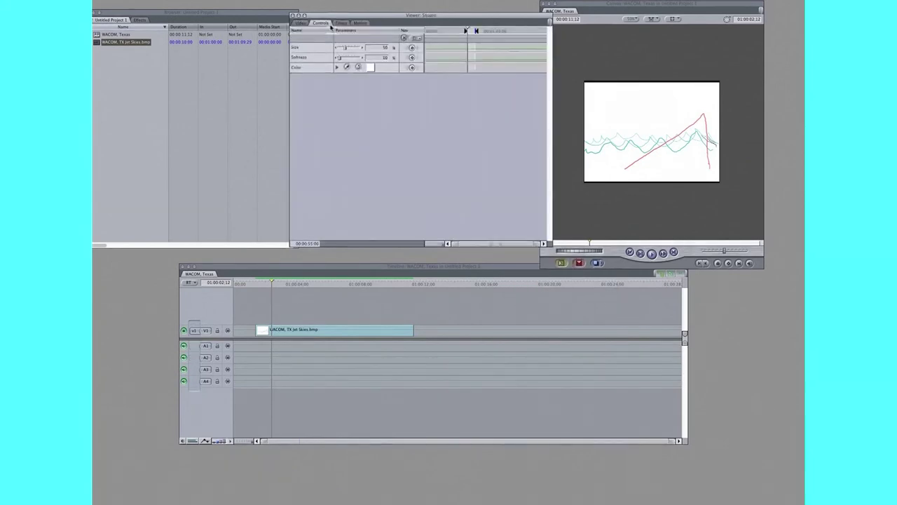
{"action": "left_click_drag", "start_coordinate": [345, 49], "coordinate": [334, 59]}
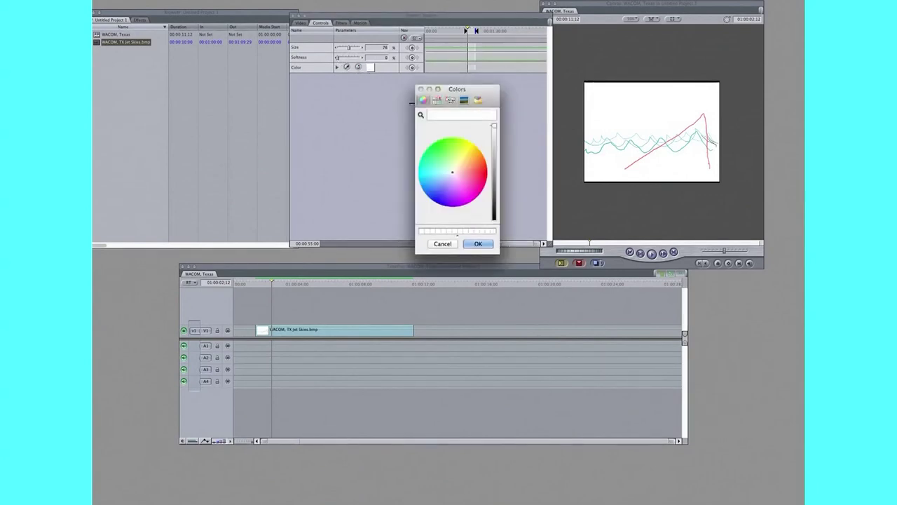
{"action": "left_click_drag", "start_coordinate": [457, 173], "coordinate": [434, 140]}
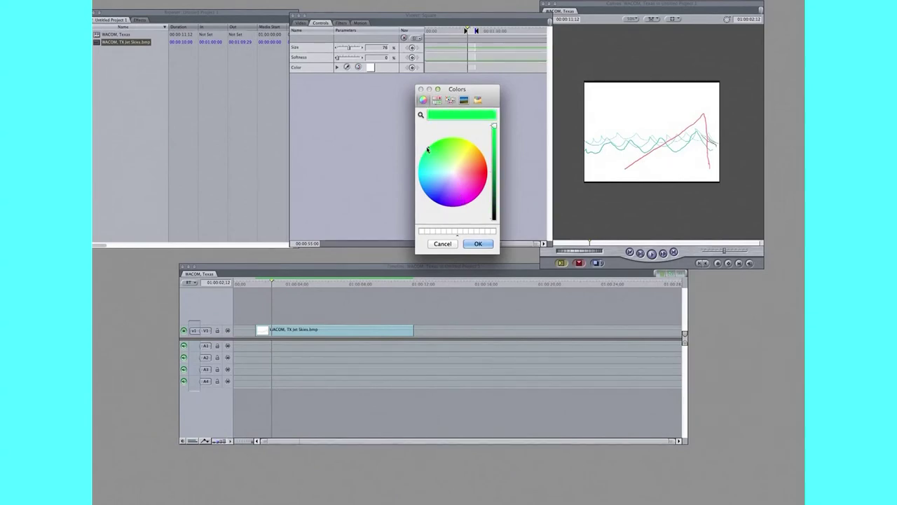
{"action": "left_click", "coordinate": [475, 243]}
{"action": "left_click", "coordinate": [307, 24]}
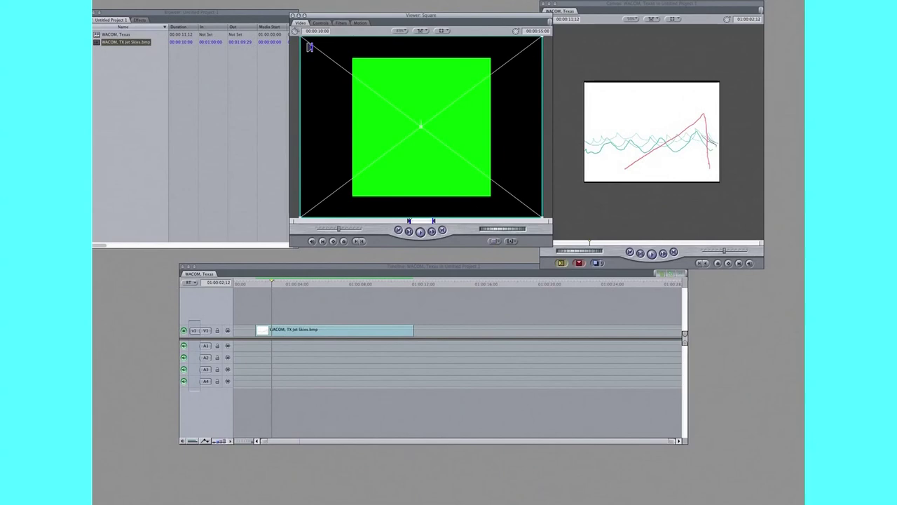
- Apply the Four-Point Garbage Matte filter to the square and review its corner settings
{"action": "left_click", "coordinate": [141, 1]}
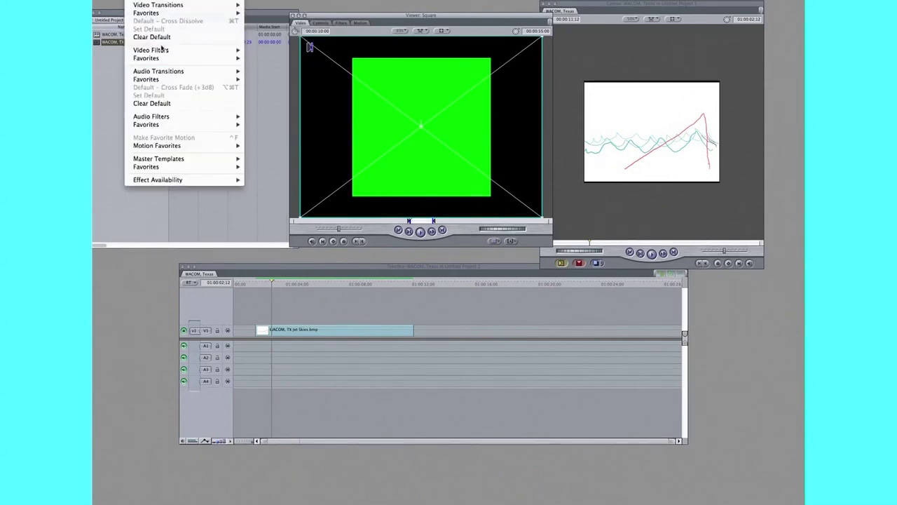
{"action": "mouse_move", "coordinate": [200, 52]}
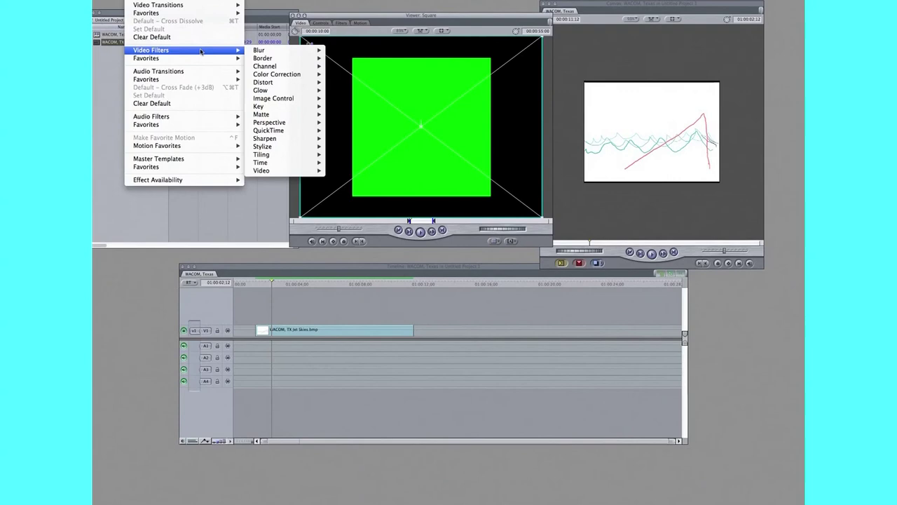
{"action": "mouse_move", "coordinate": [274, 132]}
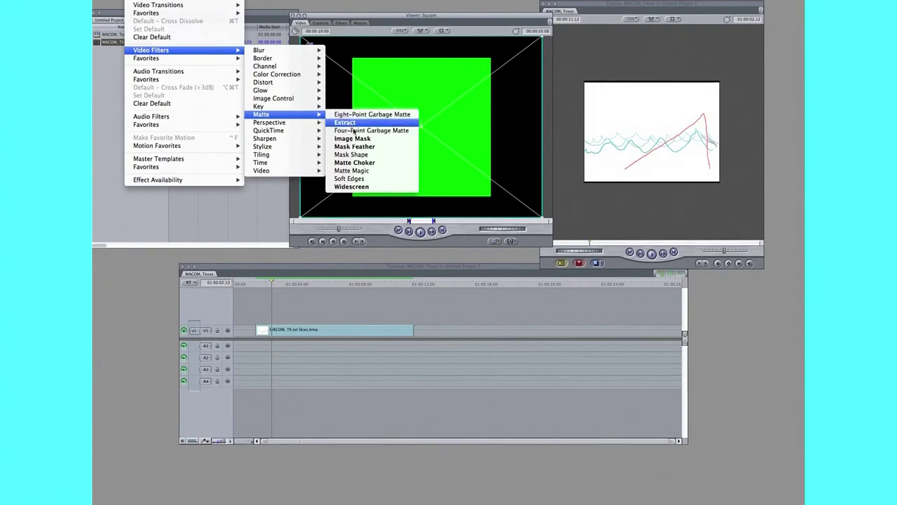
{"action": "left_click", "coordinate": [357, 130]}
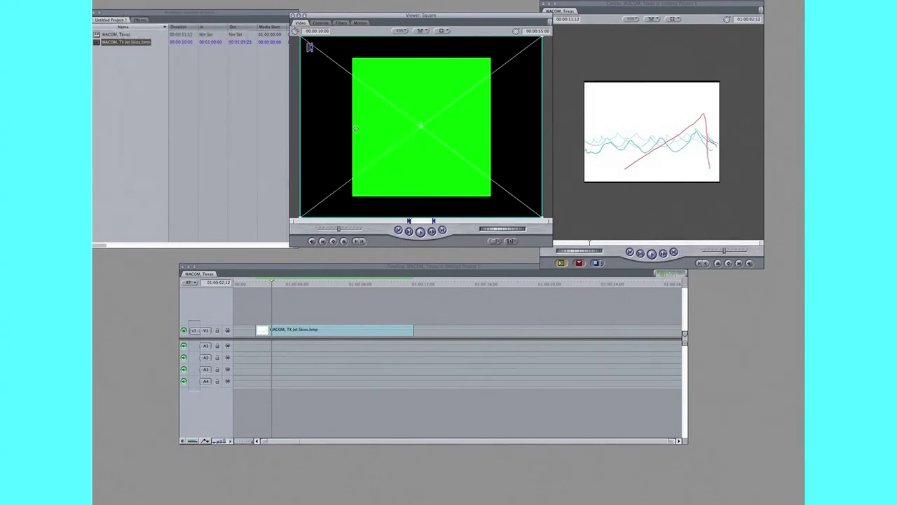
{"action": "left_click", "coordinate": [320, 23]}
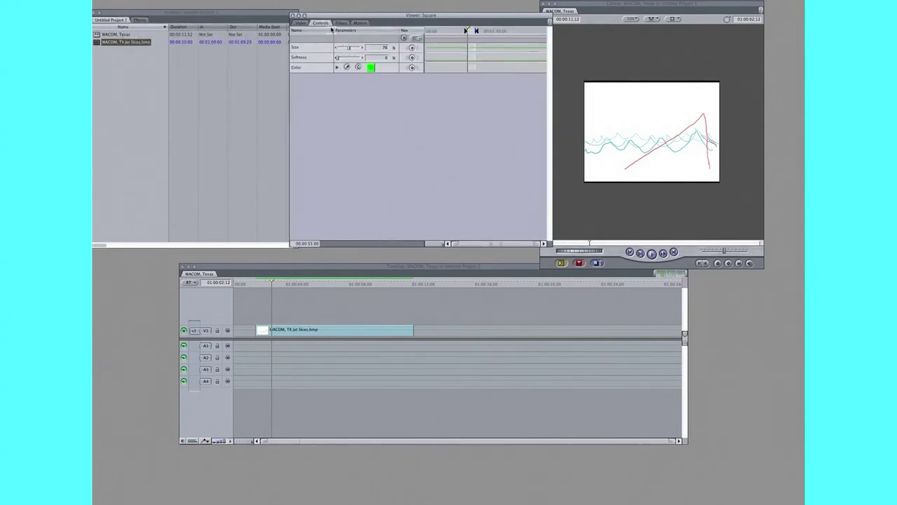
{"action": "left_click", "coordinate": [340, 24]}
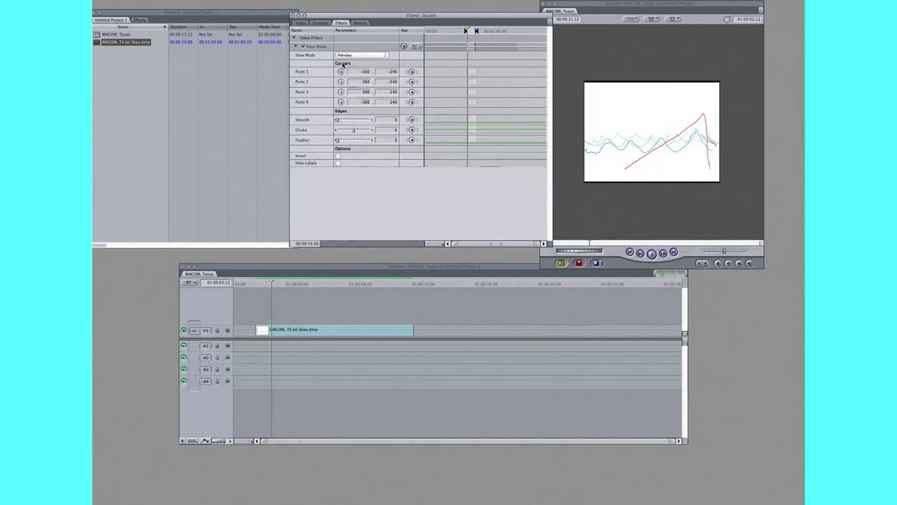
{"action": "left_click", "coordinate": [301, 23]}
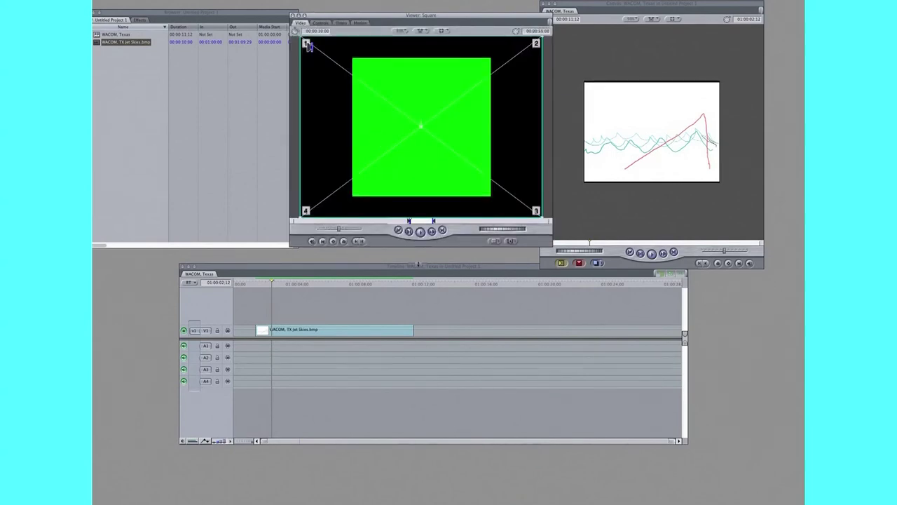
- Drag the matted square onto V2 above the drawing clip and reopen it for editing
{"action": "left_click_drag", "start_coordinate": [421, 287], "coordinate": [285, 312]}
{"action": "left_click", "coordinate": [279, 302]}
{"action": "double_click", "coordinate": [296, 319]}
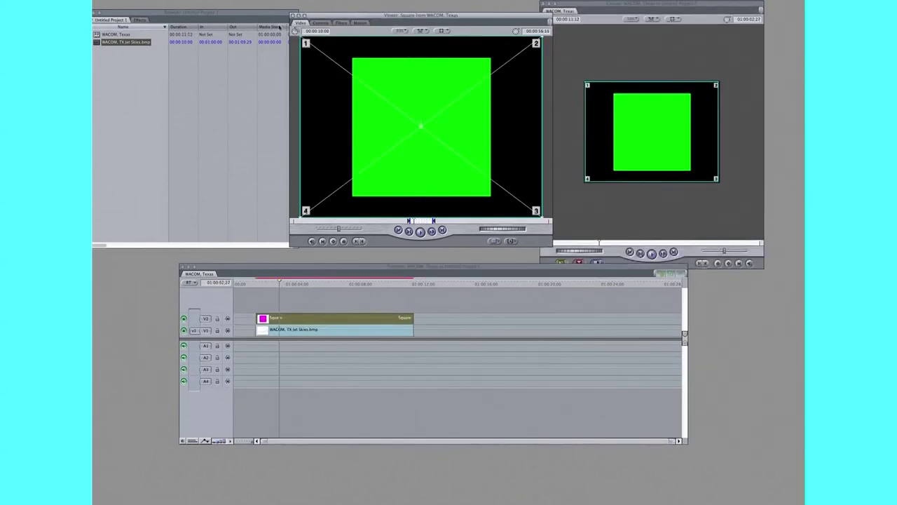
{"action": "left_click", "coordinate": [329, 24]}
- Drag the Four-Point Garbage Matte's Point 1 to 0, 46, cutting the green square diagonally
{"action": "left_click", "coordinate": [340, 23]}
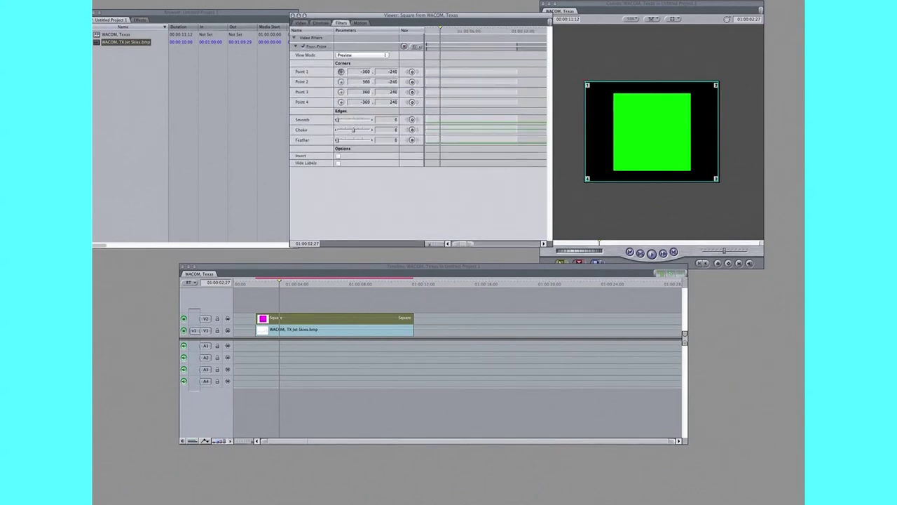
{"action": "left_click_drag", "start_coordinate": [614, 111], "coordinate": [655, 144]}
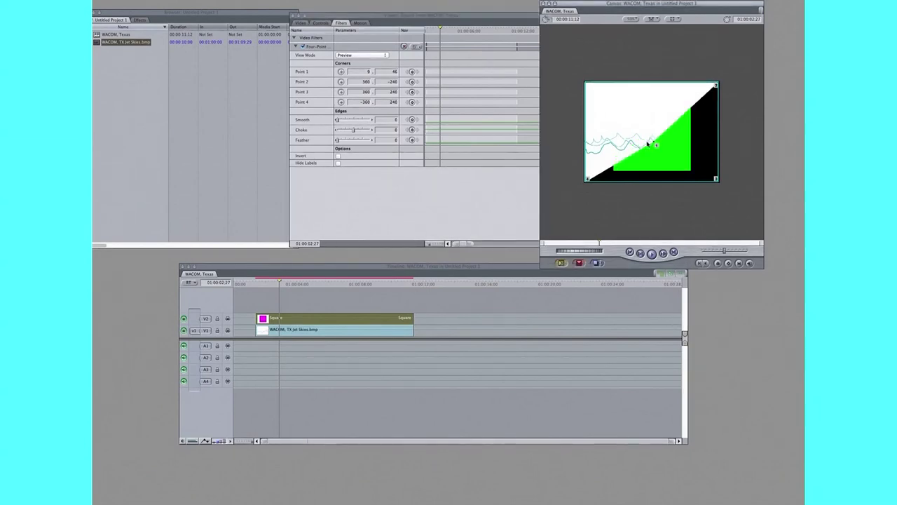
{"action": "double_click", "coordinate": [341, 319]}
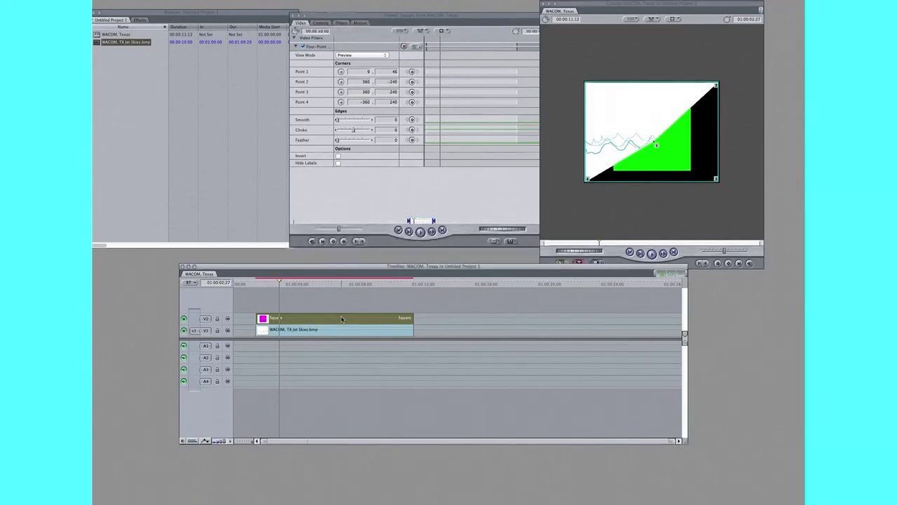
{"action": "left_click", "coordinate": [161, 0]}
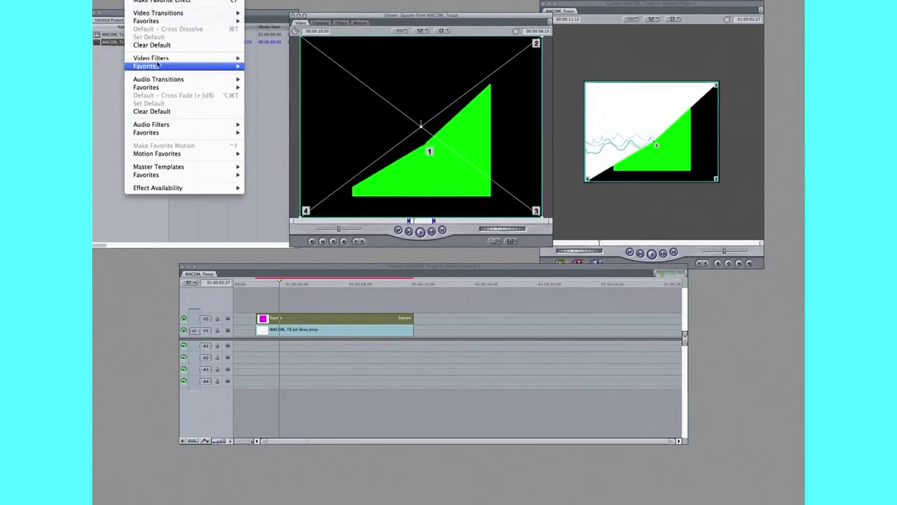
- Apply Effects > Video Filters > Key > Chroma Keyer to the Square clip
{"action": "mouse_move", "coordinate": [225, 17]}
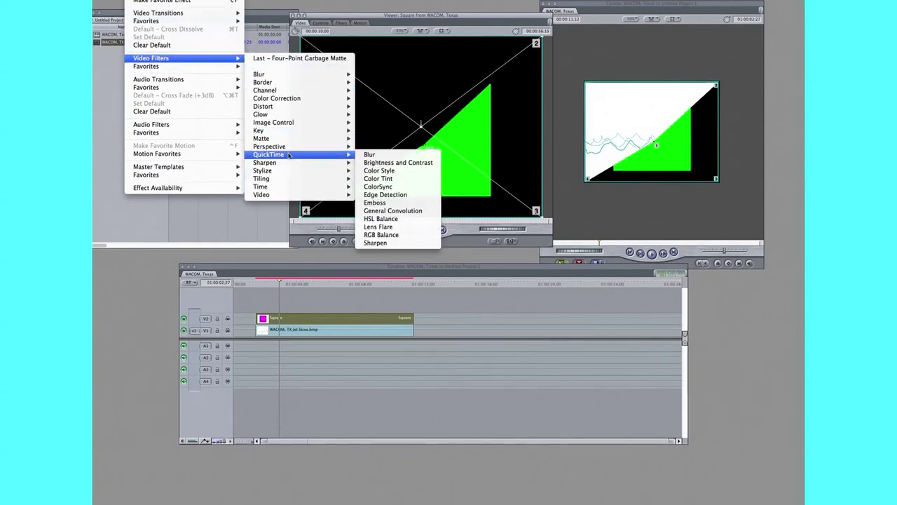
{"action": "mouse_move", "coordinate": [298, 147]}
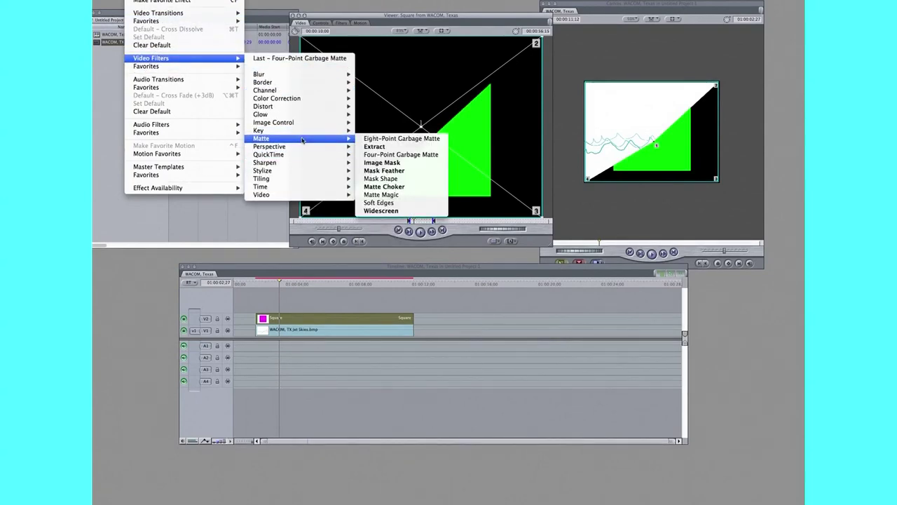
{"action": "mouse_move", "coordinate": [325, 125]}
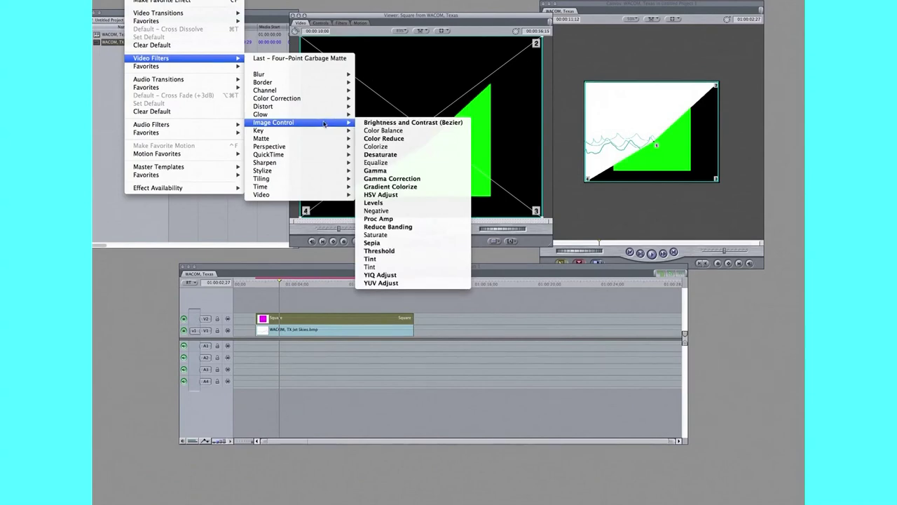
{"action": "left_click", "coordinate": [383, 138]}
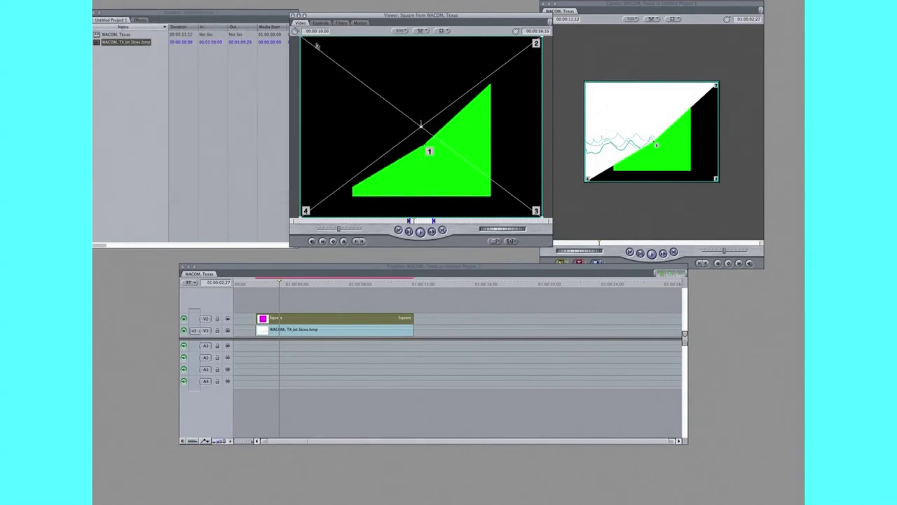
- Sample the black background with the Chroma Keyer eyedropper to key it out
{"action": "left_click", "coordinate": [340, 23]}
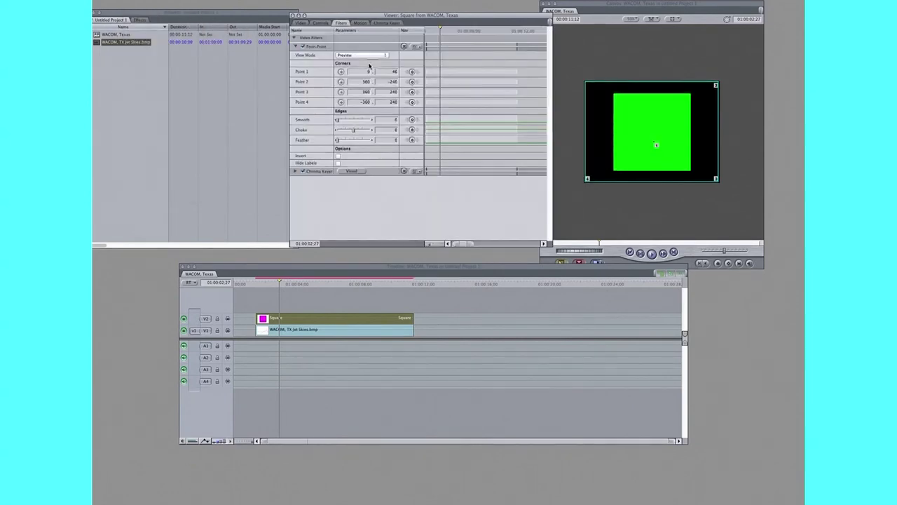
{"action": "left_click", "coordinate": [319, 44]}
{"action": "left_click", "coordinate": [386, 23]}
{"action": "left_click", "coordinate": [593, 118]}
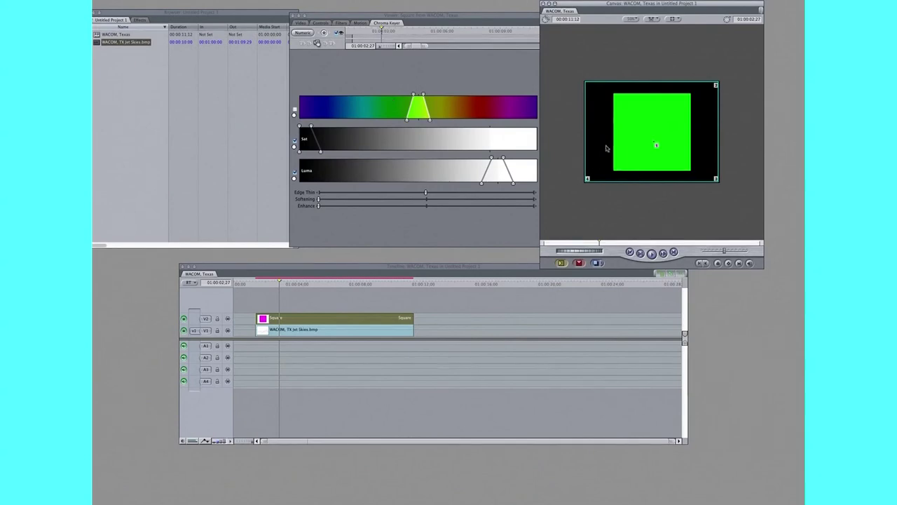
{"action": "left_click", "coordinate": [535, 121]}
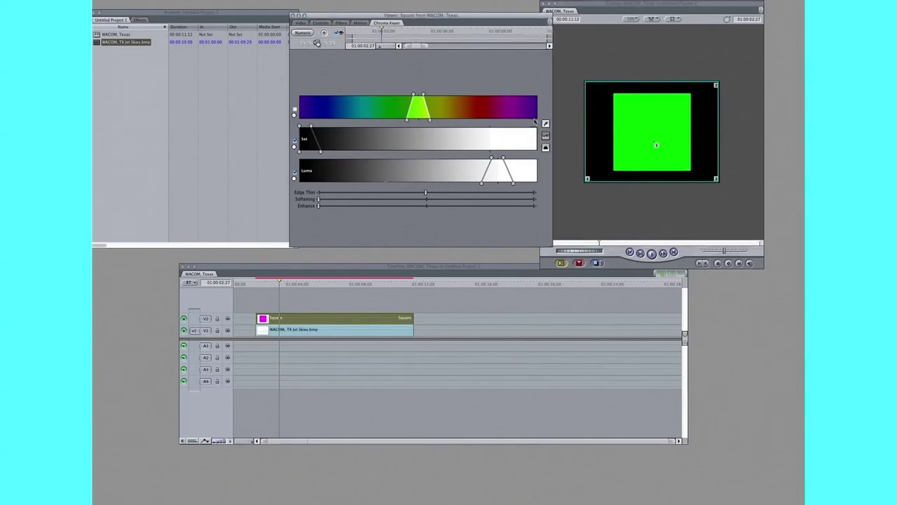
{"action": "left_click", "coordinate": [597, 131]}
{"action": "left_click", "coordinate": [302, 23]}
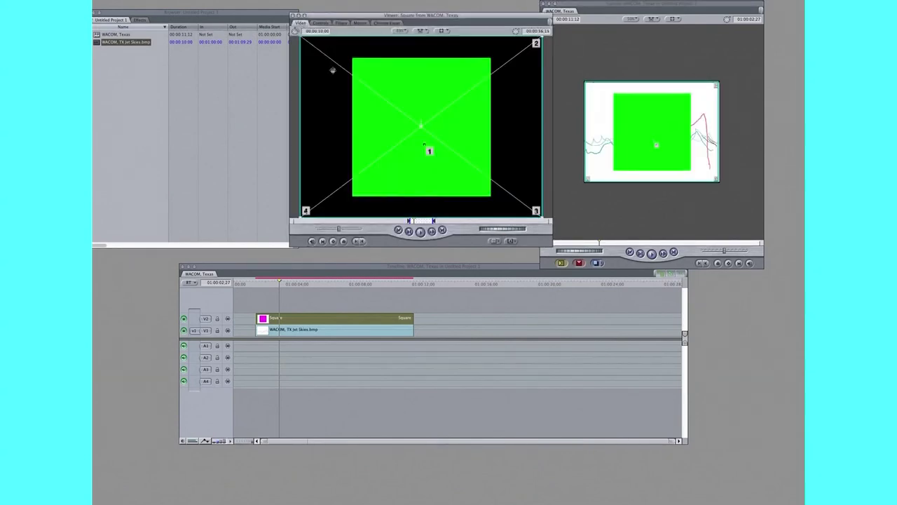
{"action": "left_click", "coordinate": [342, 23]}
{"action": "left_click", "coordinate": [341, 71]}
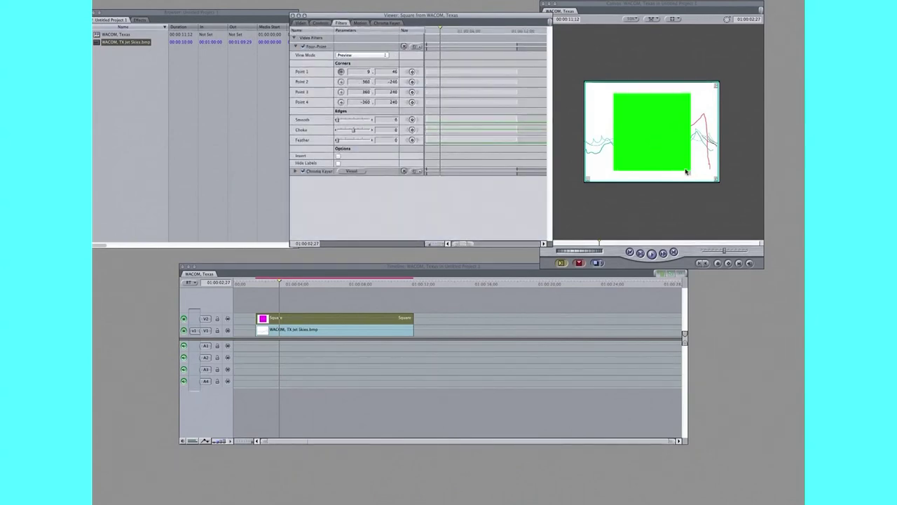
- Set matte Point 1 at the image's left edge and scale the square down in Image+Wireframe view
{"action": "left_click", "coordinate": [613, 129]}
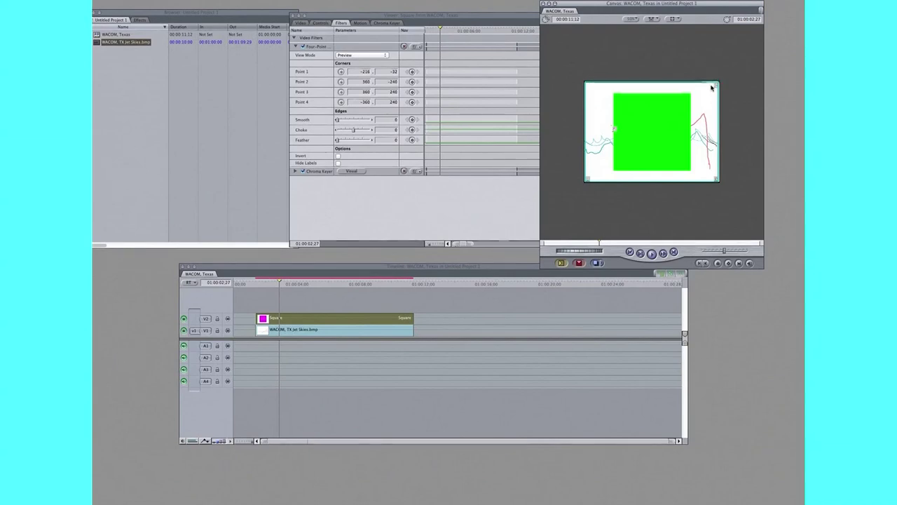
{"action": "left_click", "coordinate": [652, 19]}
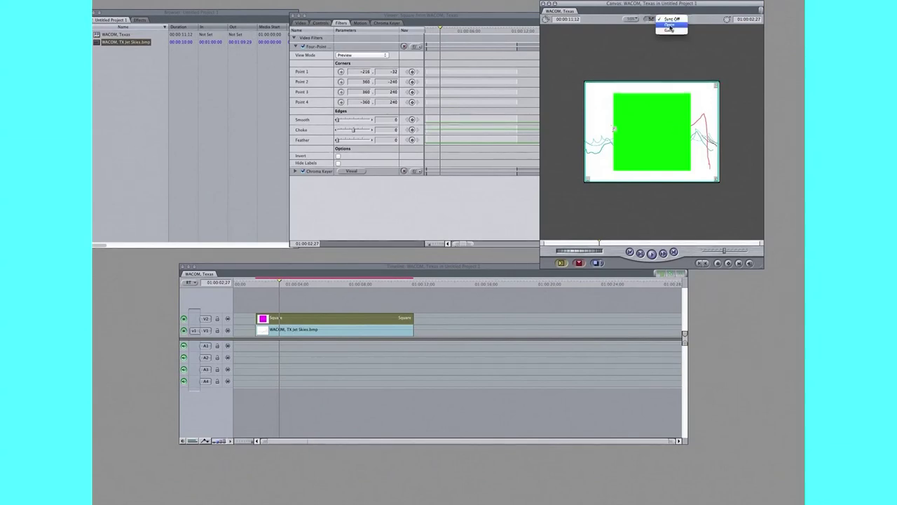
{"action": "left_click", "coordinate": [674, 18]}
{"action": "left_click", "coordinate": [682, 26]}
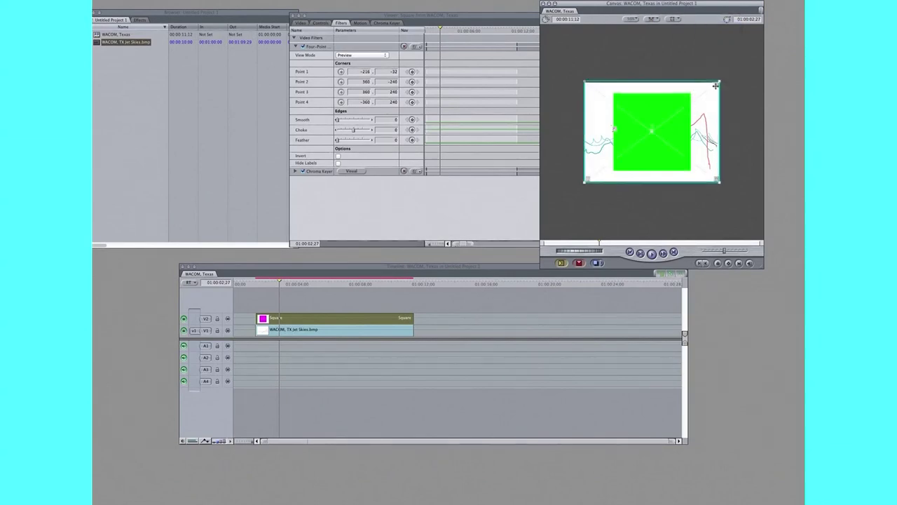
{"action": "left_click_drag", "start_coordinate": [707, 97], "coordinate": [571, 176]}
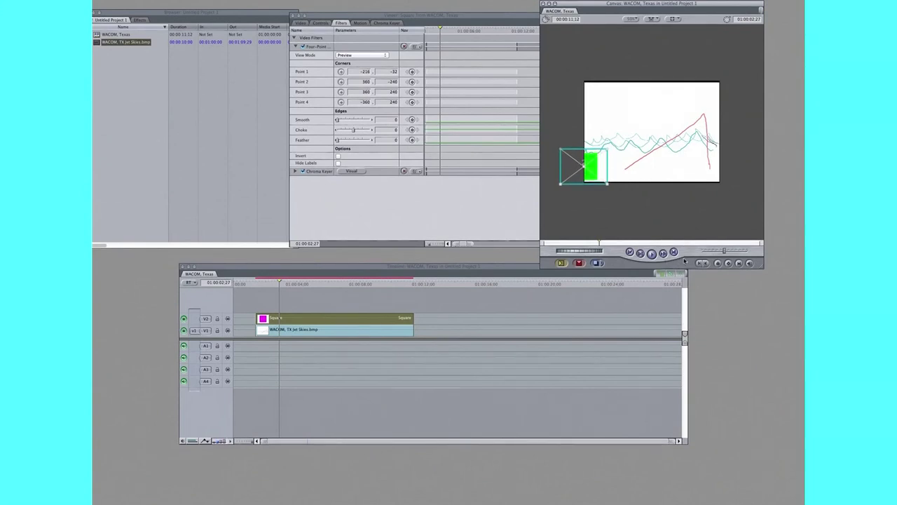
- Keyframe the square at 01:00:01:12 and 01:00:11:08, moving it to the upper right
{"action": "left_click", "coordinate": [256, 282]}
{"action": "left_click", "coordinate": [702, 253]}
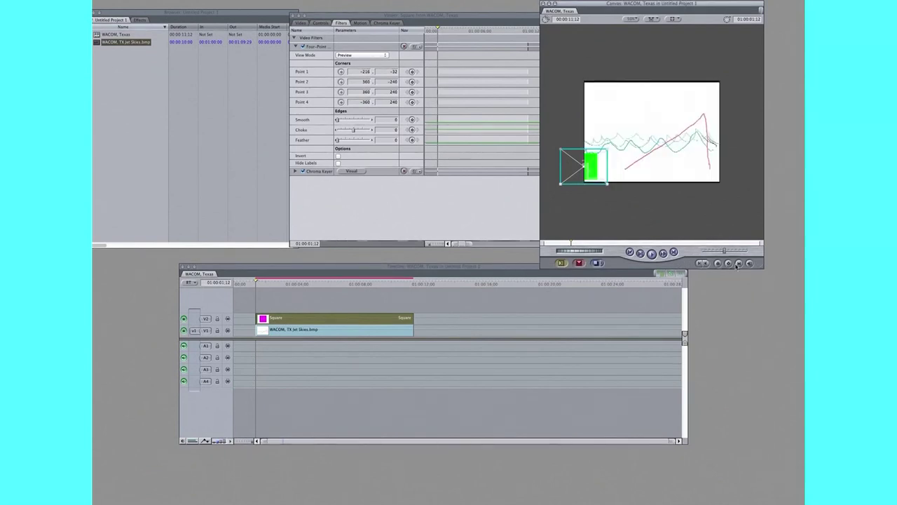
{"action": "left_click", "coordinate": [411, 282]}
{"action": "left_click_drag", "start_coordinate": [594, 165], "coordinate": [731, 70]}
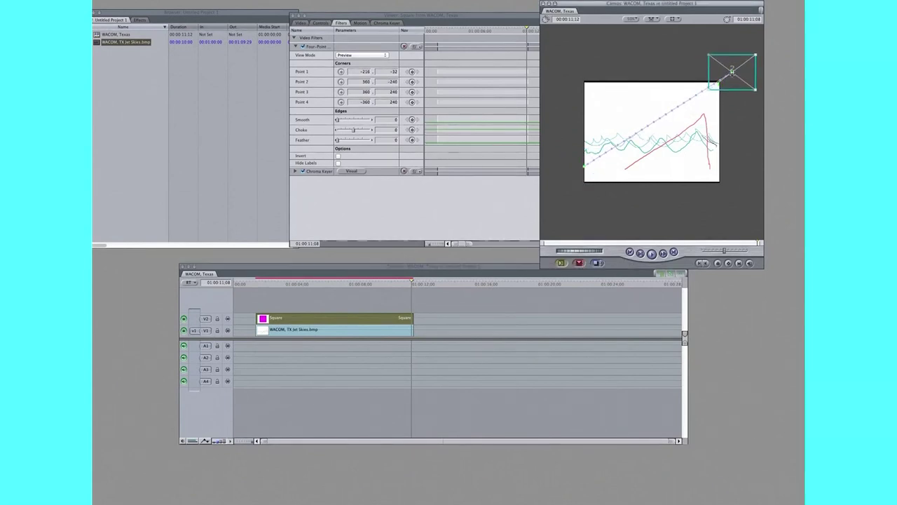
{"action": "left_click", "coordinate": [324, 283]}
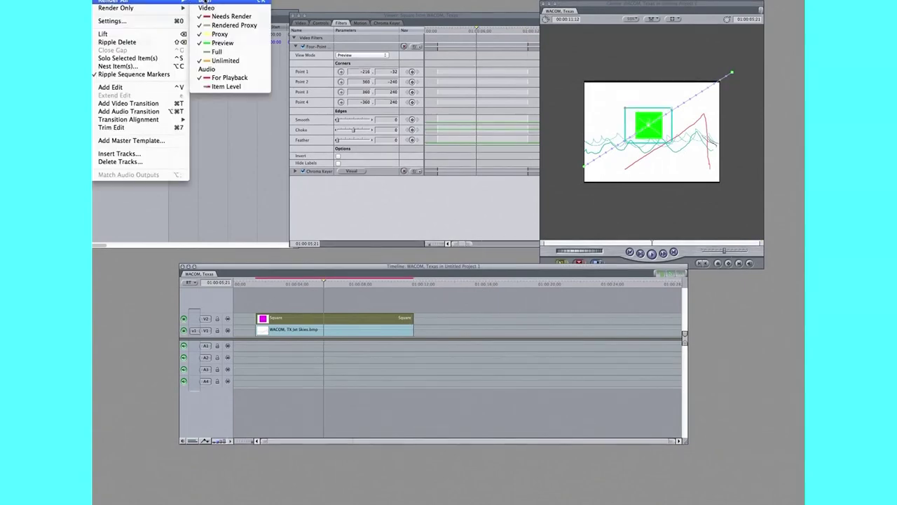
- Render All for the WACOM, Texas sequence, then play it back from the start
{"action": "left_click", "coordinate": [210, 2]}
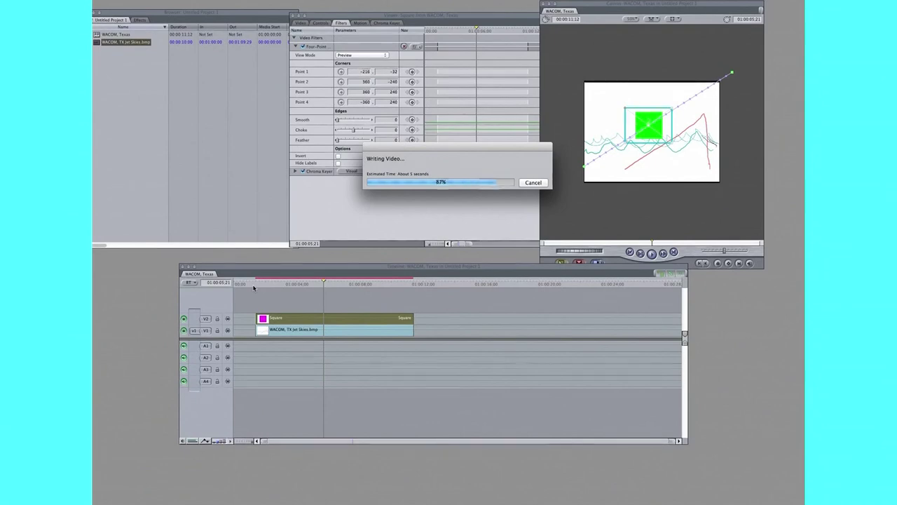
{"action": "key", "text": "Home"}
{"action": "key", "text": "space"}
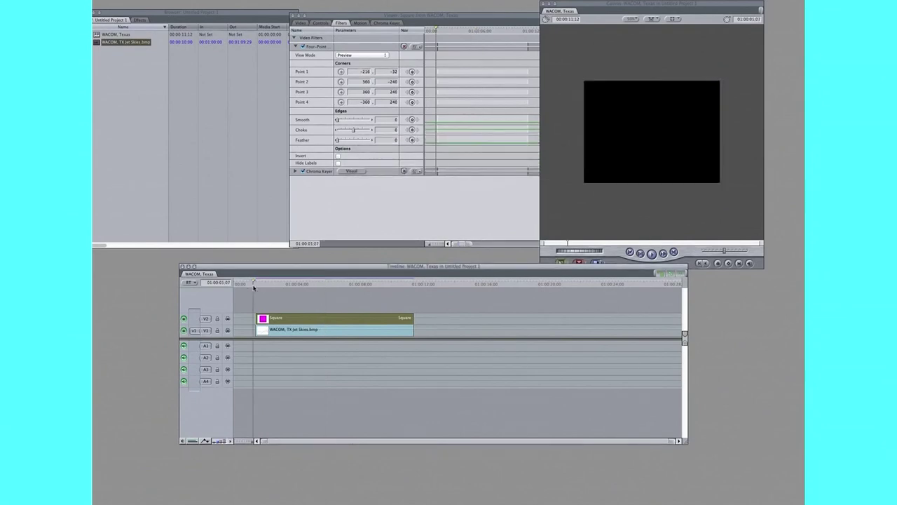